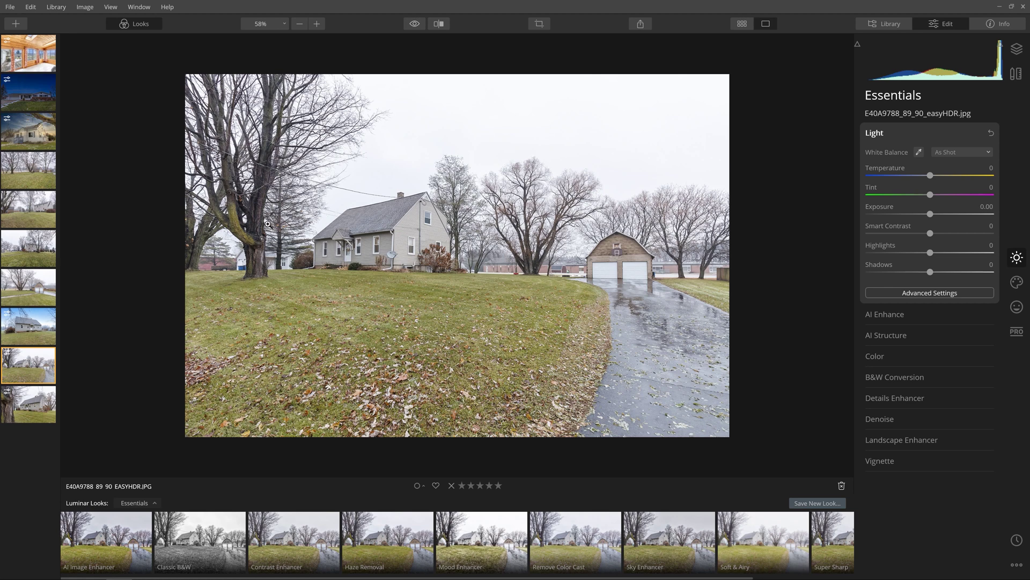
Open the photo E40A9785_6_7_easyHDR.jpg and replace its sky with Blue Sky 3 using AI Sky Replacement
{"action": "left_click", "coordinate": [39, 409]}
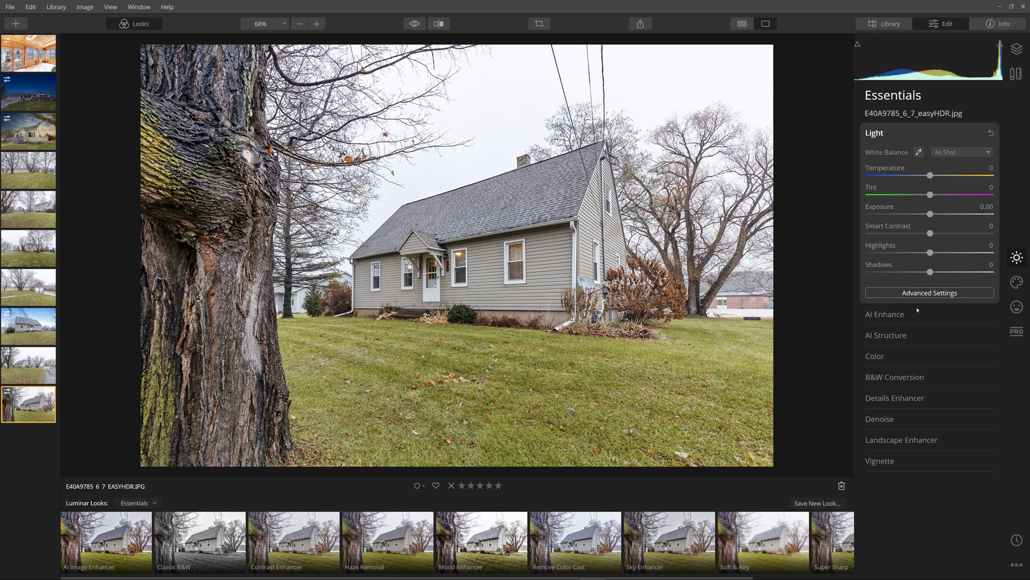
{"action": "left_click", "coordinate": [1015, 284]}
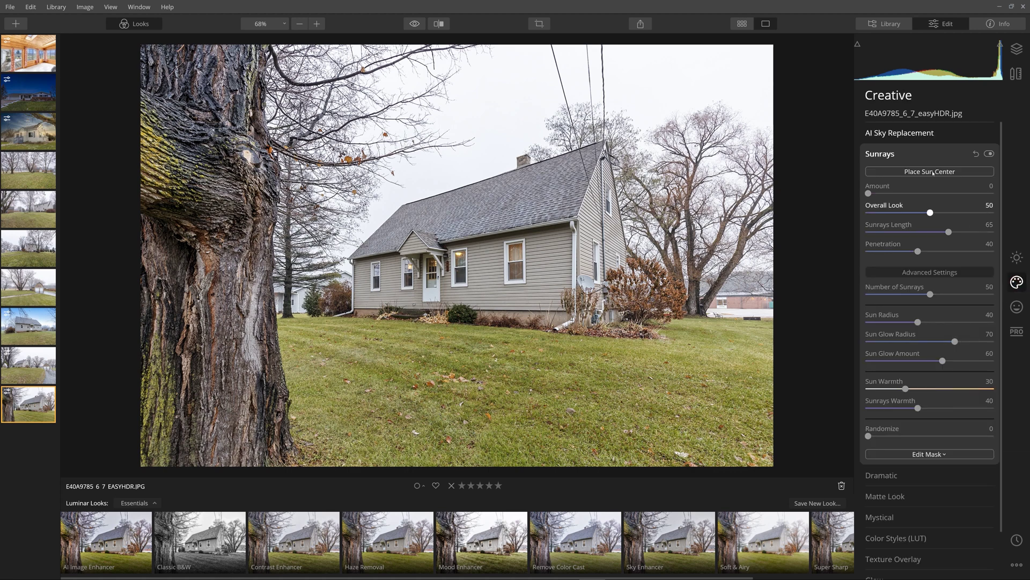
{"action": "left_click", "coordinate": [881, 132]}
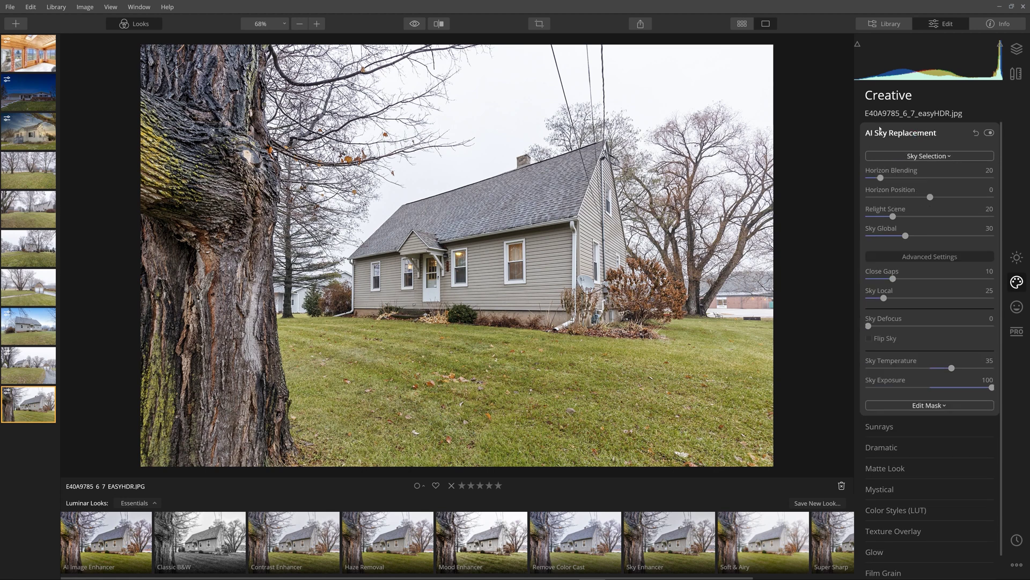
{"action": "left_click", "coordinate": [911, 156]}
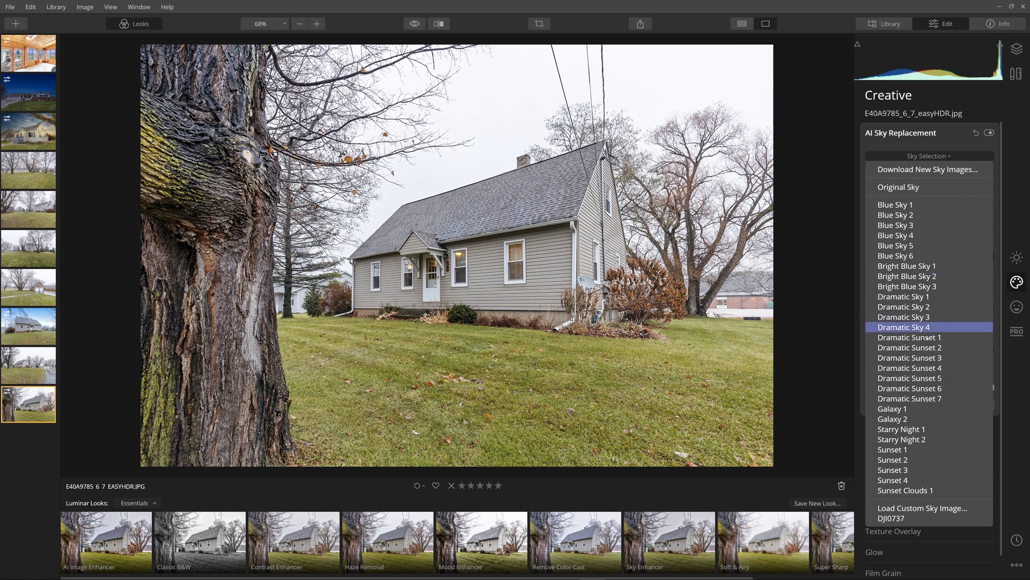
{"action": "left_click", "coordinate": [914, 226]}
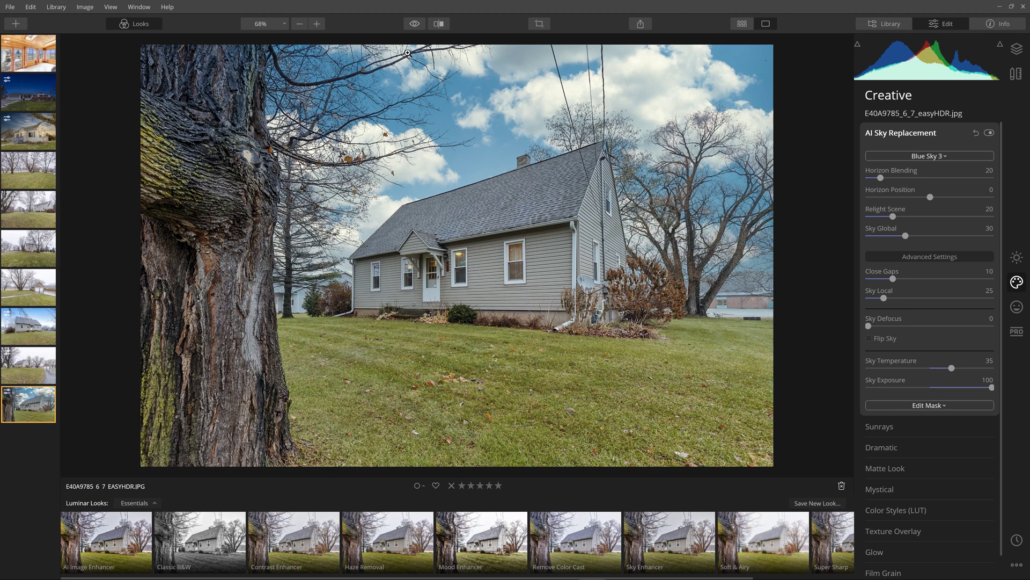
Compare the replaced sky with the original photo several times using the before/after preview
{"action": "key", "text": "backslash"}
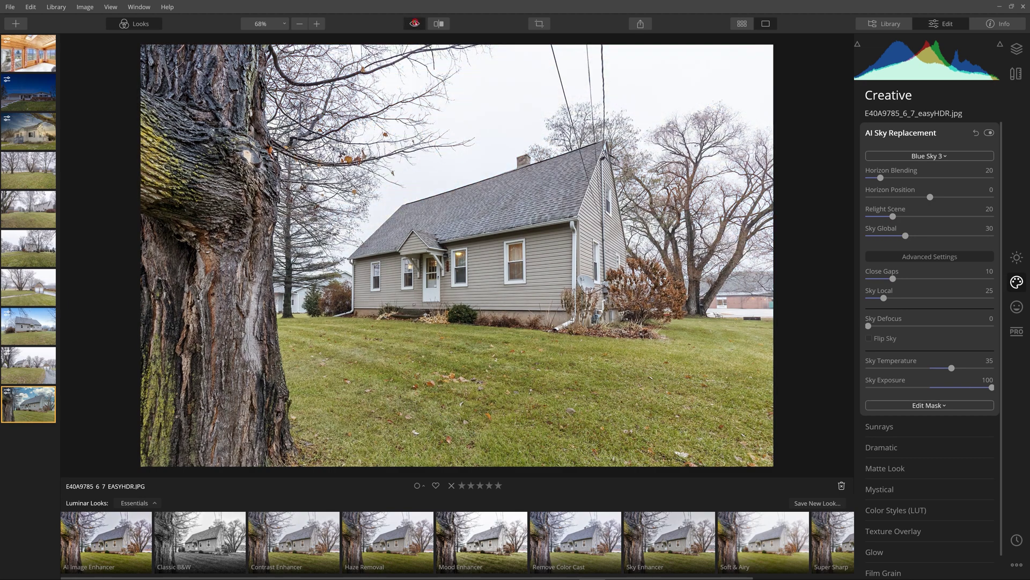
{"action": "key", "text": "backslash"}
{"action": "key", "text": "backslash"}
{"action": "key", "text": "backslash"}
{"action": "key", "text": "backslash"}
{"action": "left_click", "coordinate": [414, 24]}
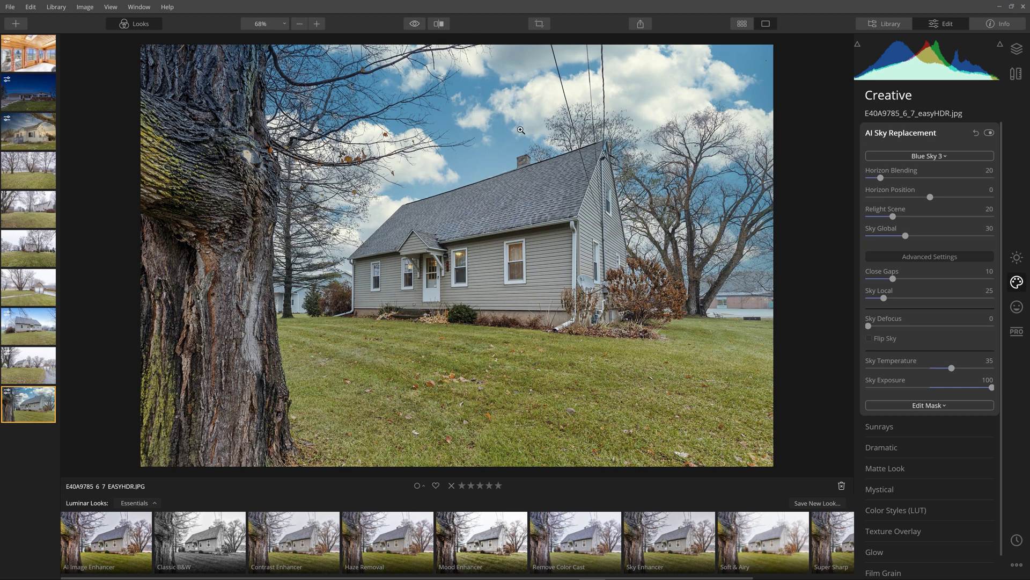
{"action": "left_click", "coordinate": [416, 24]}
{"action": "left_click", "coordinate": [418, 23]}
Set the replaced sky's Sky Temperature to 23 and compare the result with the original photo
{"action": "mouse_move", "coordinate": [932, 383]}
{"action": "left_mouse_down"}
{"action": "mouse_move", "coordinate": [891, 386]}
{"action": "mouse_move", "coordinate": [993, 386]}
{"action": "mouse_move", "coordinate": [906, 368]}
{"action": "mouse_move", "coordinate": [992, 368]}
{"action": "mouse_move", "coordinate": [945, 371]}
{"action": "left_mouse_up"}
{"action": "left_click_drag", "start_coordinate": [942, 372], "coordinate": [946, 372]}
{"action": "left_click", "coordinate": [415, 24]}
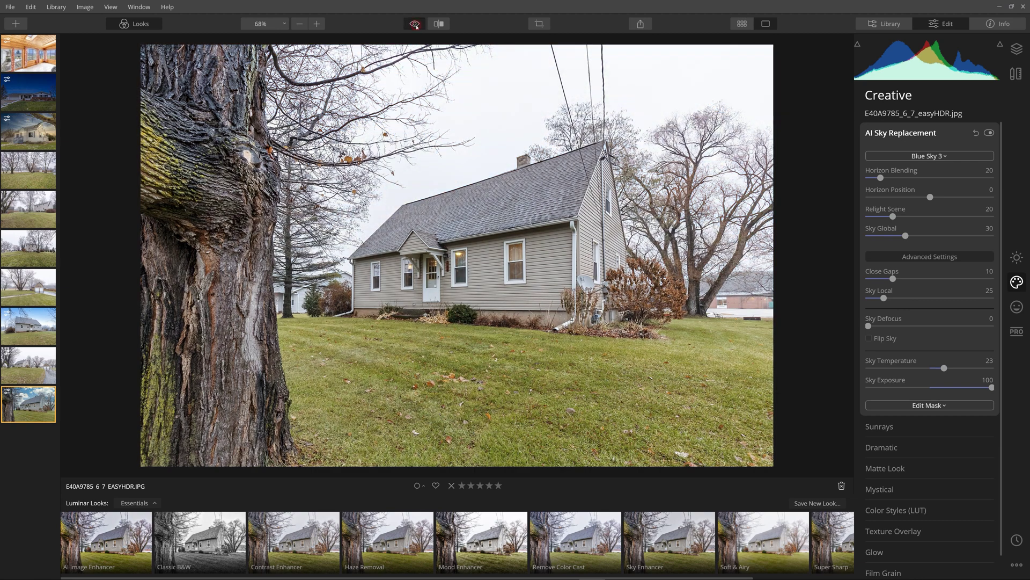
{"action": "left_click", "coordinate": [415, 24]}
{"action": "left_click", "coordinate": [415, 25]}
{"action": "left_click", "coordinate": [415, 24]}
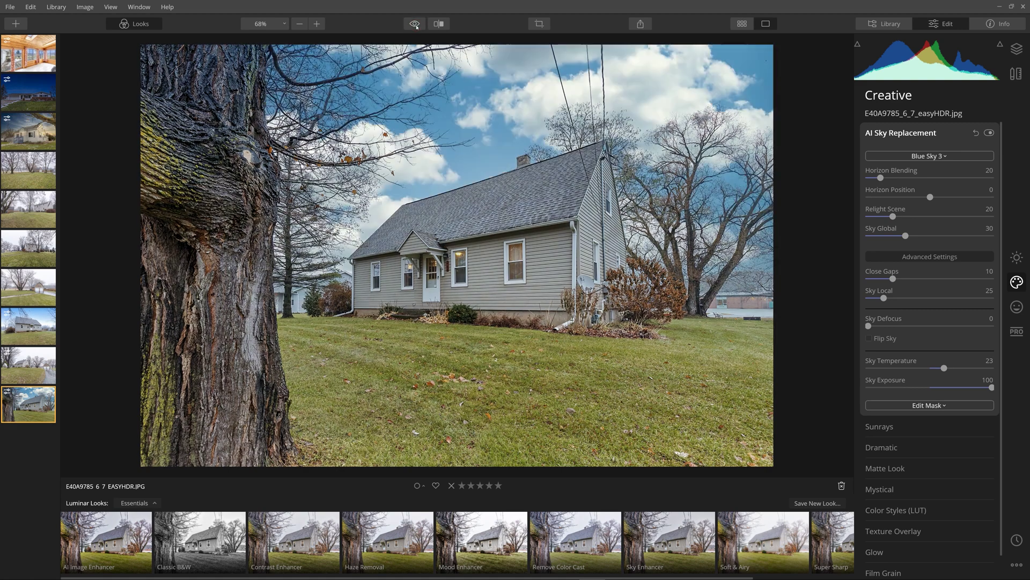
Set the photo's Highlights to 61, Smart Contrast to 9 and Exposure to 0.48, and compare the result with the original
{"action": "left_click", "coordinate": [1017, 258]}
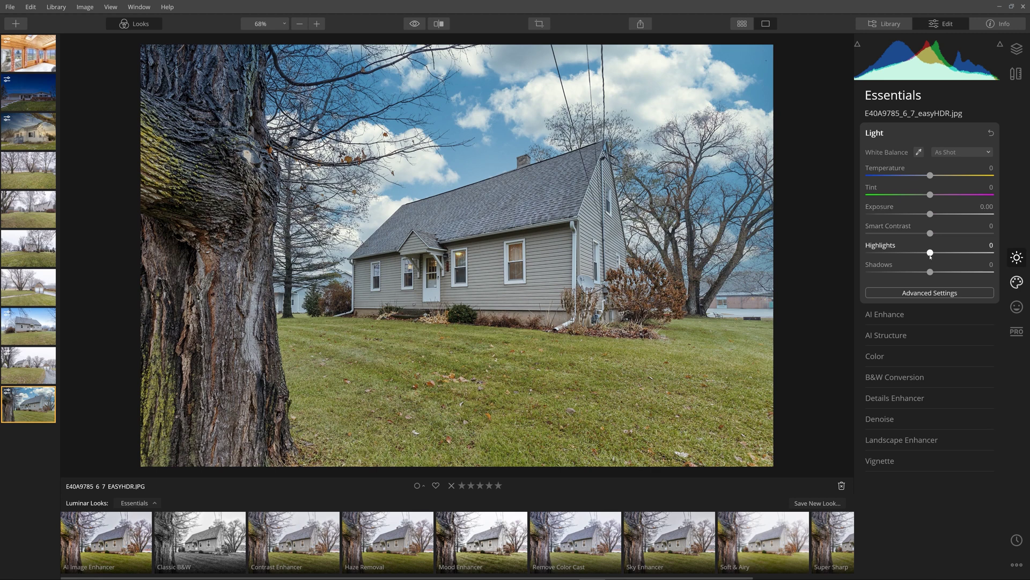
{"action": "left_click_drag", "start_coordinate": [947, 255], "coordinate": [968, 257]}
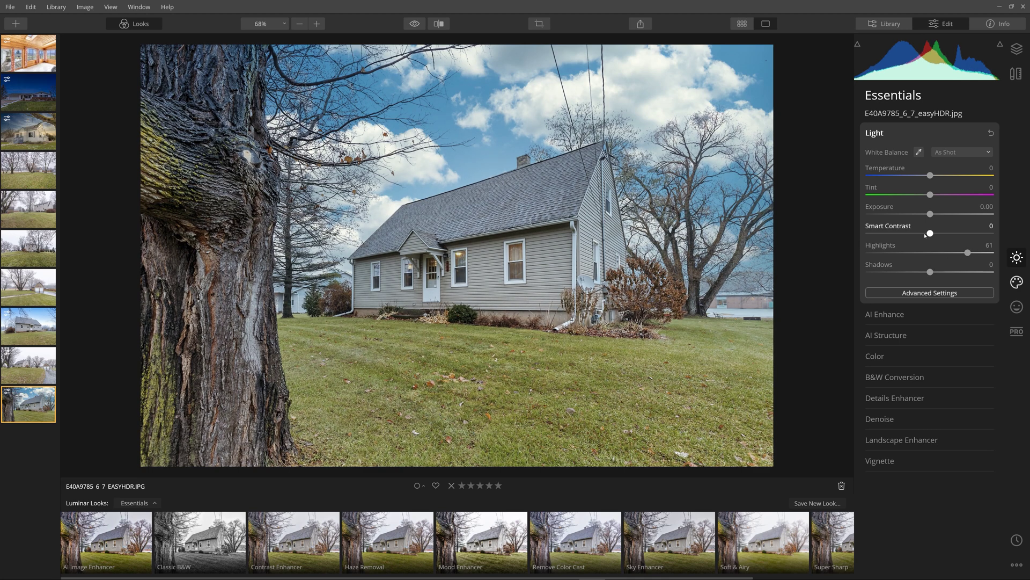
{"action": "left_click_drag", "start_coordinate": [934, 235], "coordinate": [938, 213]}
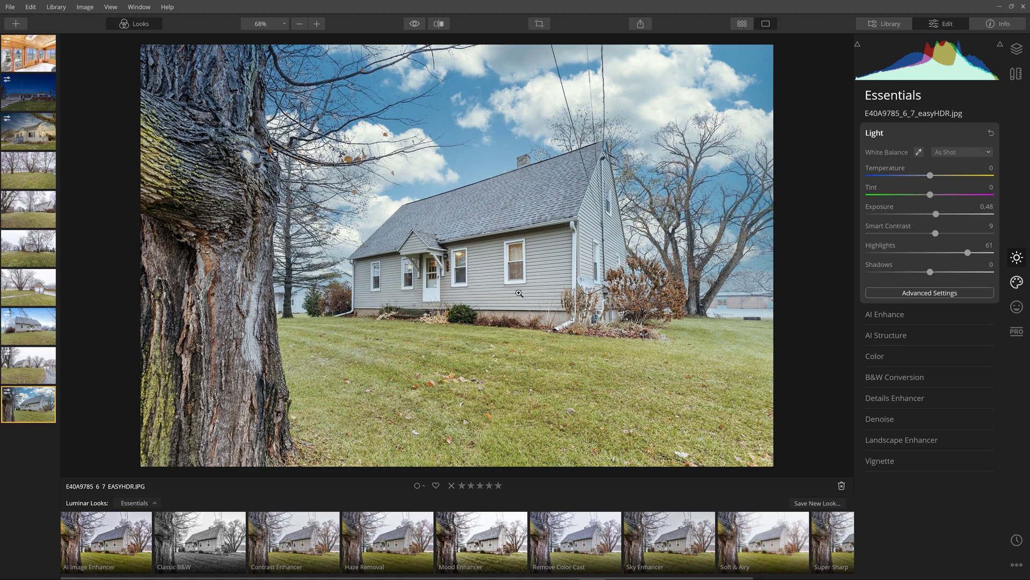
{"action": "left_click", "coordinate": [415, 24]}
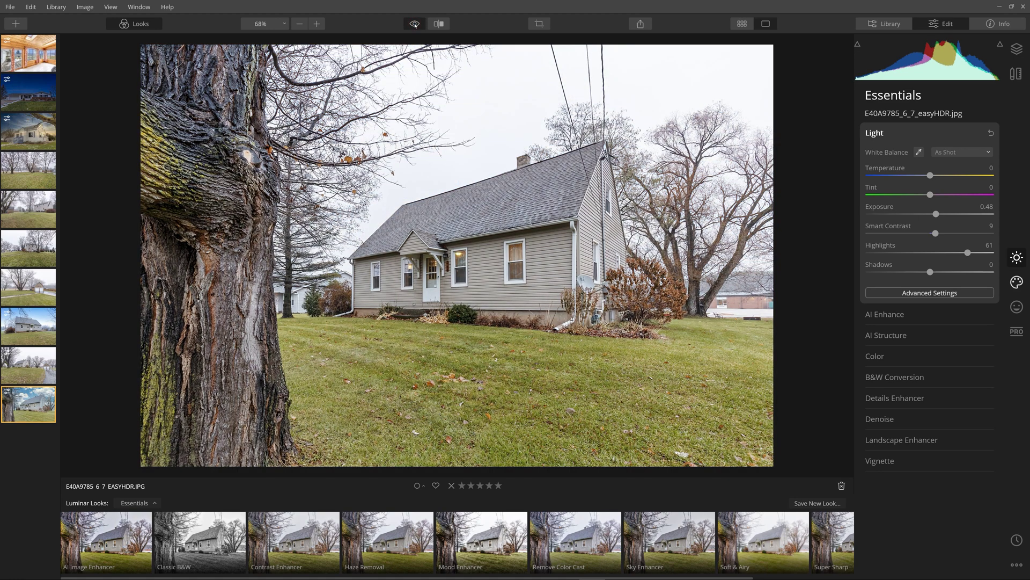
{"action": "left_click", "coordinate": [415, 24]}
{"action": "left_click", "coordinate": [414, 24]}
{"action": "left_click", "coordinate": [414, 24]}
{"action": "left_click", "coordinate": [415, 24]}
{"action": "left_click", "coordinate": [415, 24]}
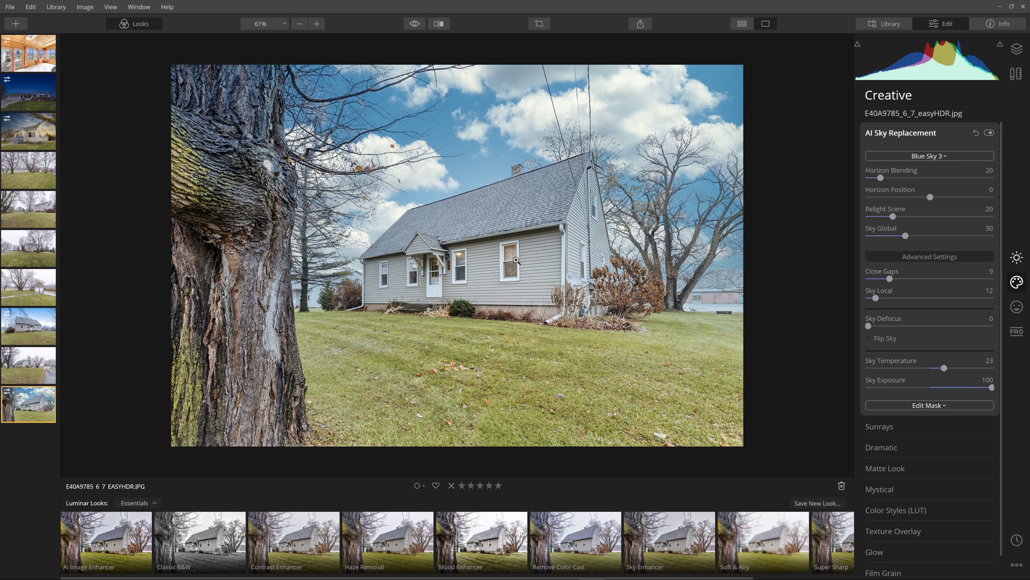
Start the Sunrays effect and place its sun center in the clouds above the tree beside the house's gable end
{"action": "left_click", "coordinate": [920, 428]}
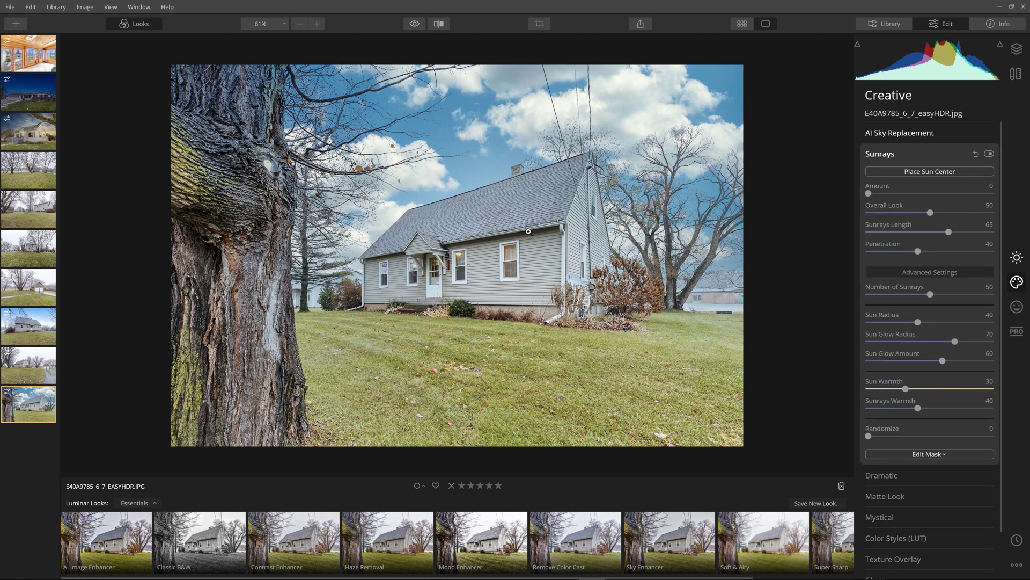
{"action": "left_click", "coordinate": [917, 172]}
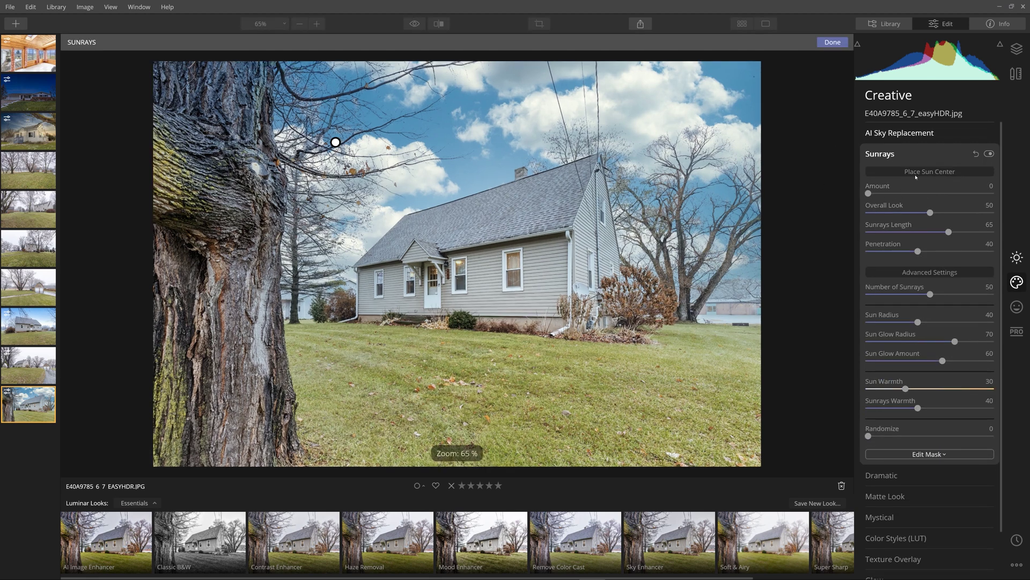
{"action": "left_click", "coordinate": [335, 143]}
{"action": "left_click", "coordinate": [714, 117]}
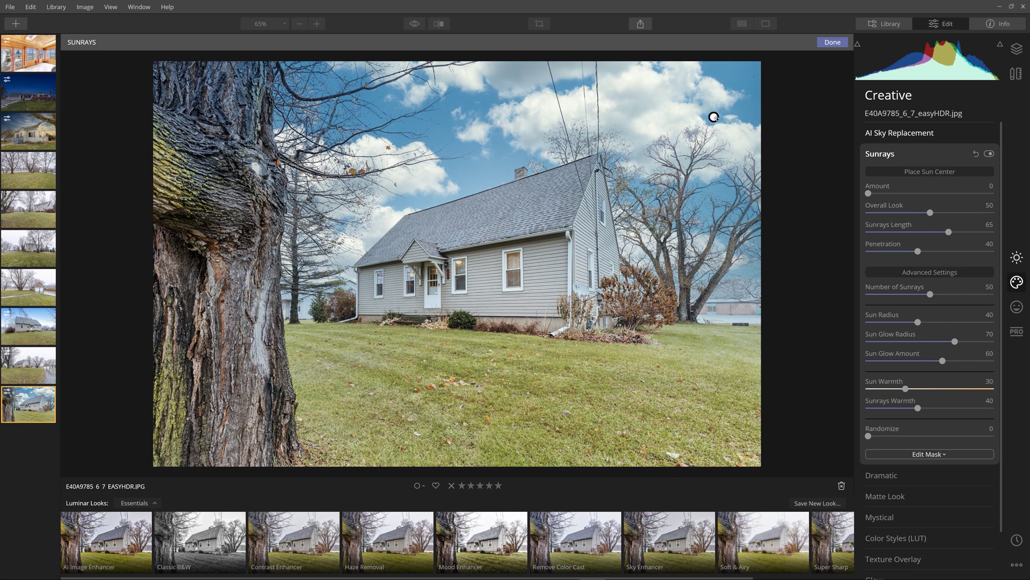
Set the sunrays' Amount to 3, Penetration to 88 and Sun Radius to 20, and finish placing the sun
{"action": "left_click_drag", "start_coordinate": [868, 193], "coordinate": [873, 193]}
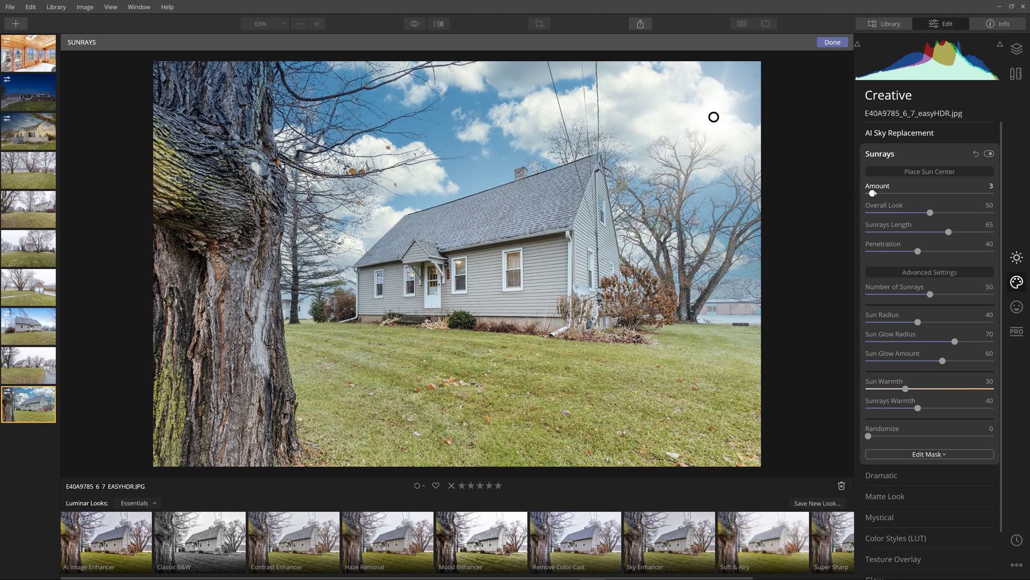
{"action": "left_click_drag", "start_coordinate": [917, 251], "coordinate": [974, 251]}
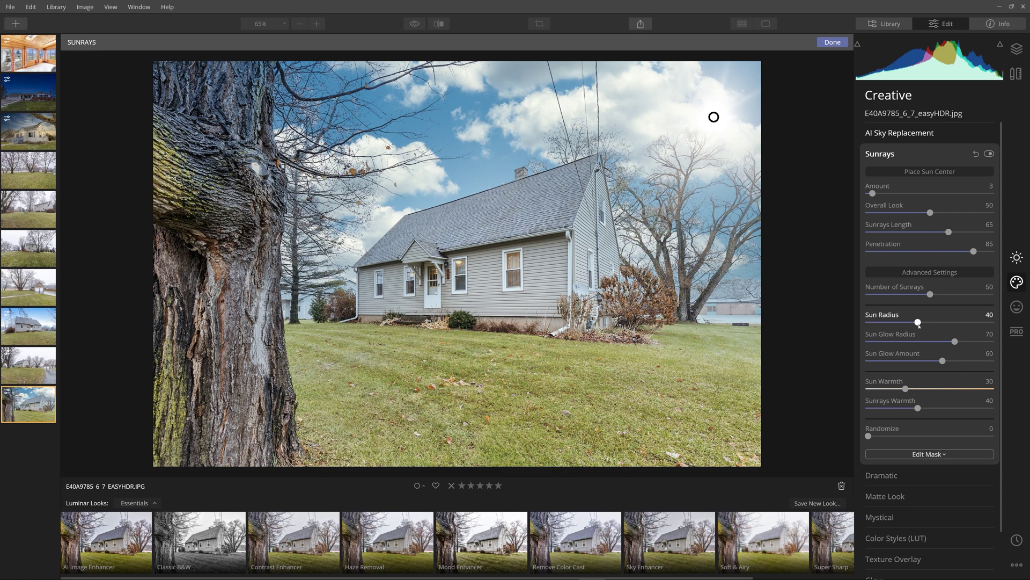
{"action": "mouse_move", "coordinate": [974, 252]}
{"action": "left_mouse_down"}
{"action": "mouse_move", "coordinate": [991, 252]}
{"action": "mouse_move", "coordinate": [977, 252]}
{"action": "left_mouse_up"}
{"action": "left_click_drag", "start_coordinate": [937, 324], "coordinate": [893, 324]}
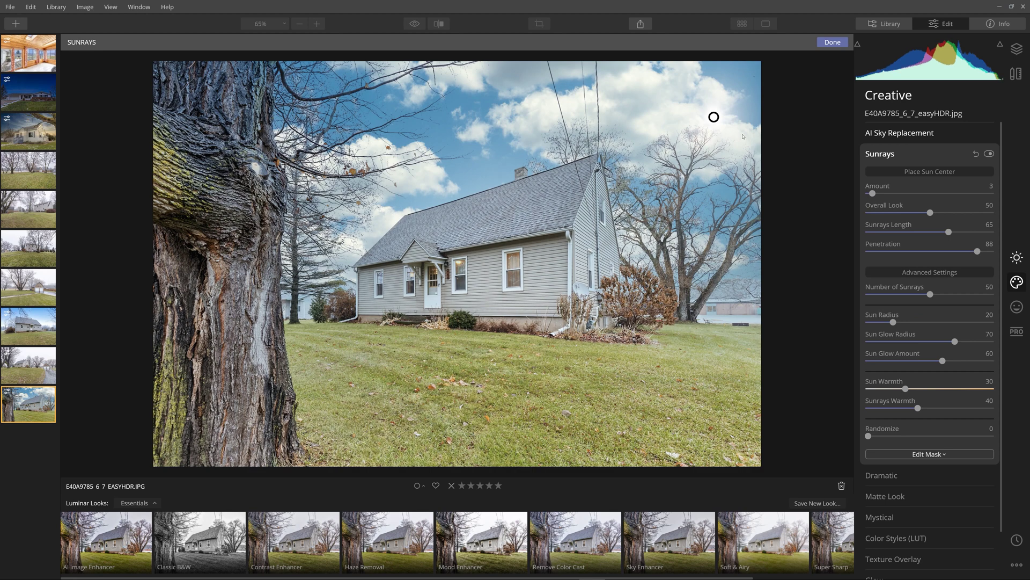
{"action": "left_click", "coordinate": [895, 172]}
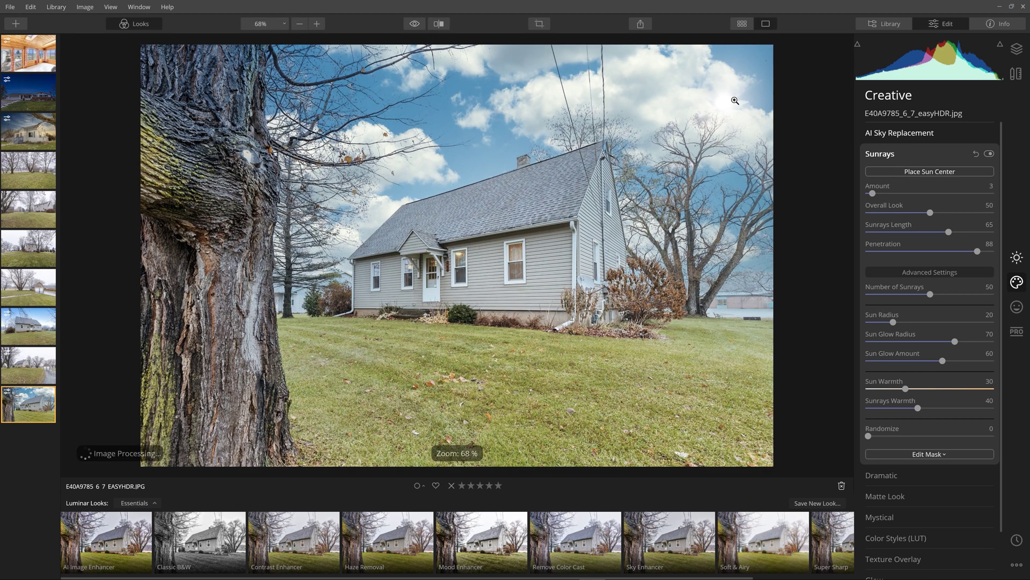
Move the sun center lower, among the outer branches of the tree near the photo's right edge
{"action": "left_click", "coordinate": [930, 171]}
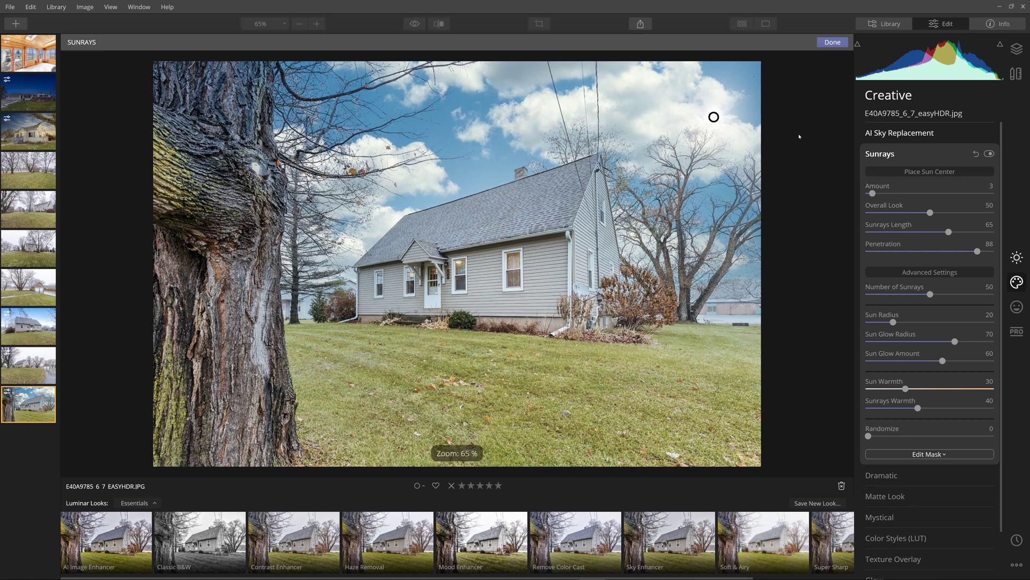
{"action": "left_click", "coordinate": [712, 201]}
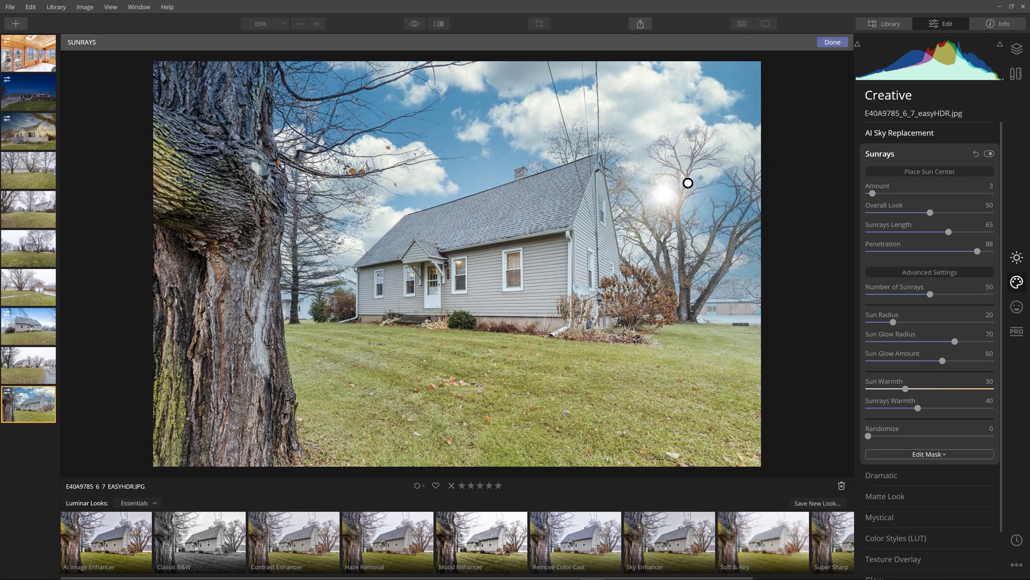
{"action": "left_click", "coordinate": [746, 176]}
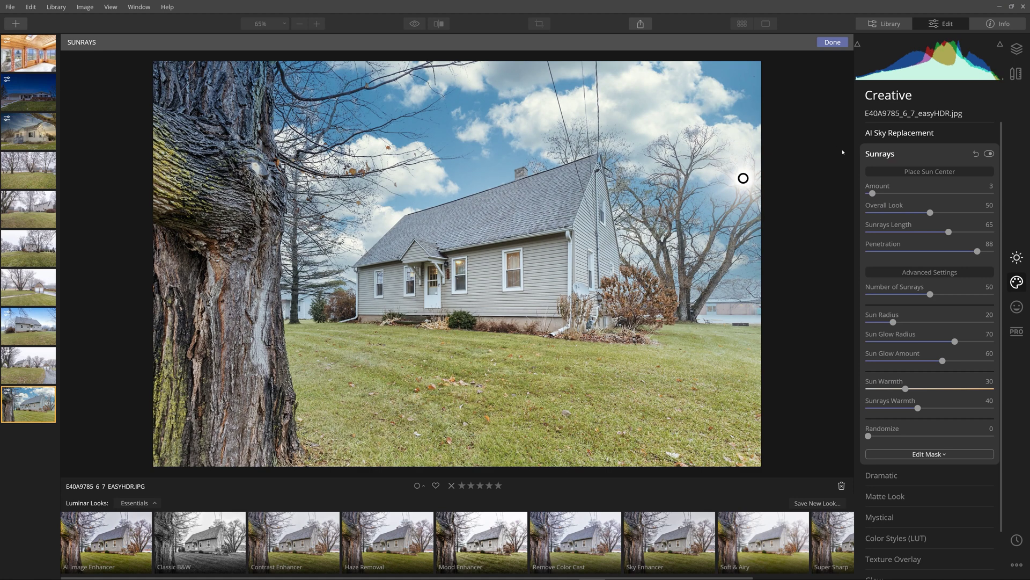
{"action": "left_click", "coordinate": [899, 173]}
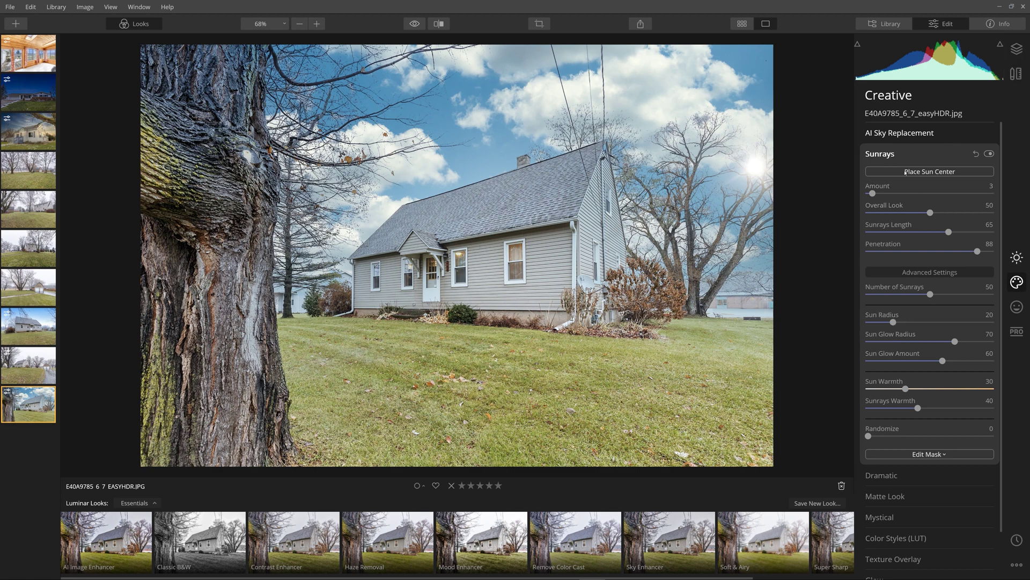
Add a new adjustment layer above the photo
{"action": "left_click", "coordinate": [1016, 49]}
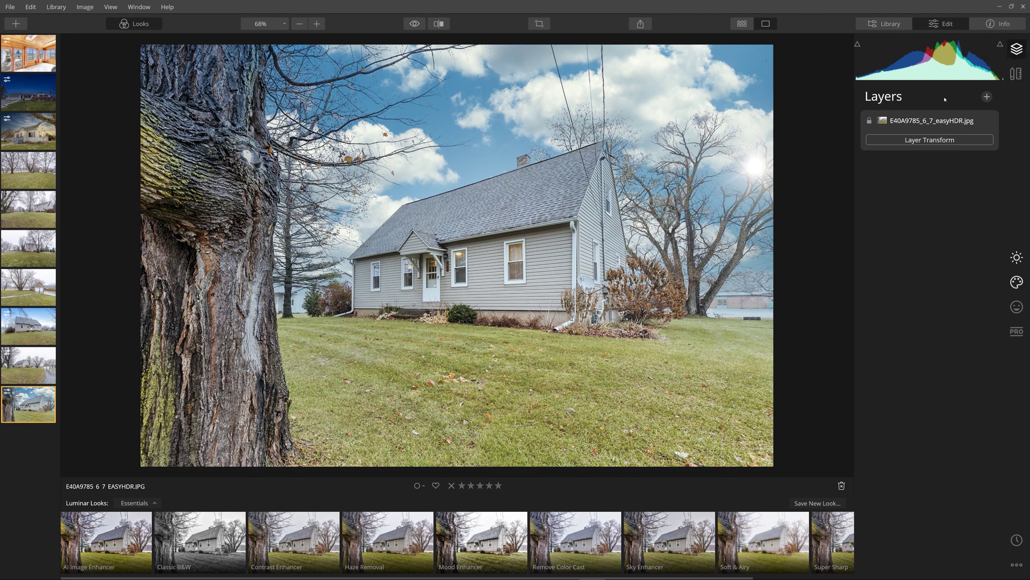
{"action": "left_click", "coordinate": [985, 97]}
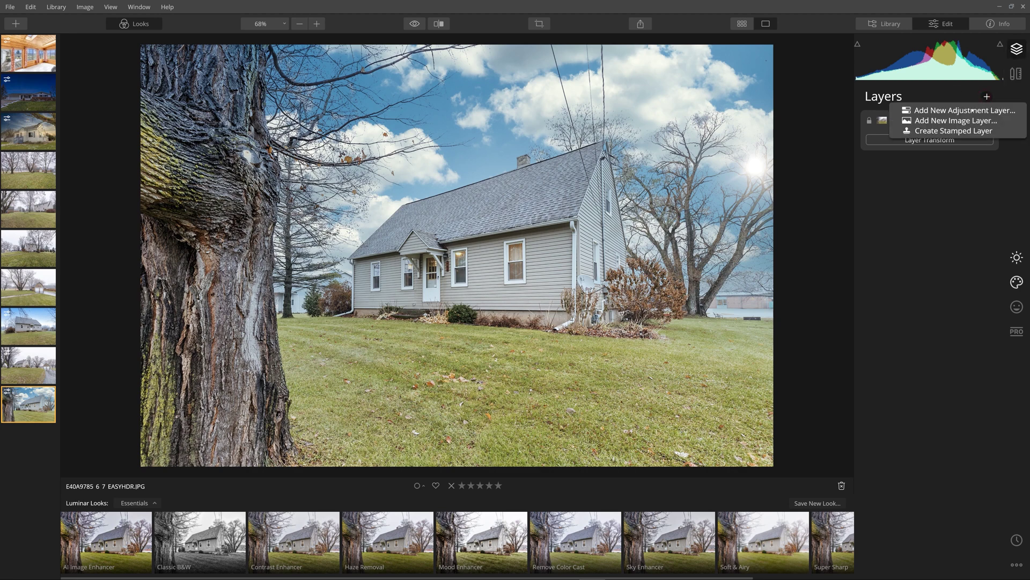
{"action": "left_click", "coordinate": [965, 110]}
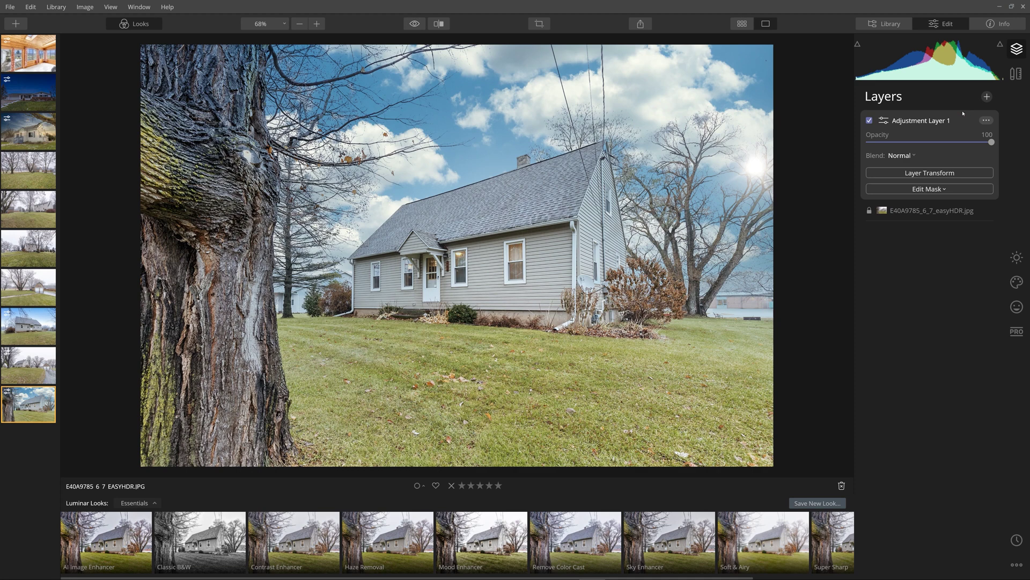
Place a Sunrays center beside the front door on the adjustment layer and set its Amount to 2
{"action": "left_click", "coordinate": [1020, 287]}
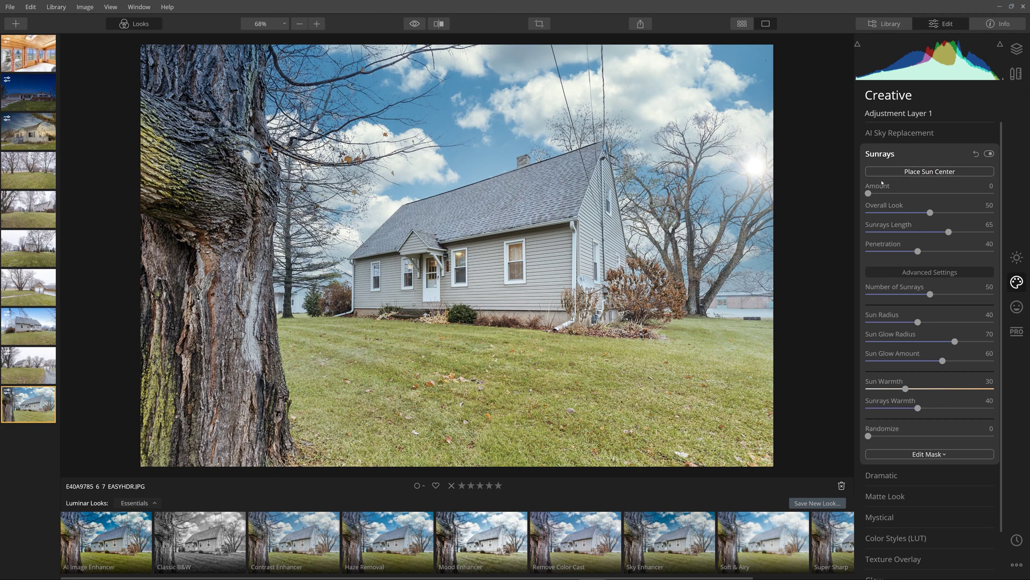
{"action": "left_click", "coordinate": [907, 172]}
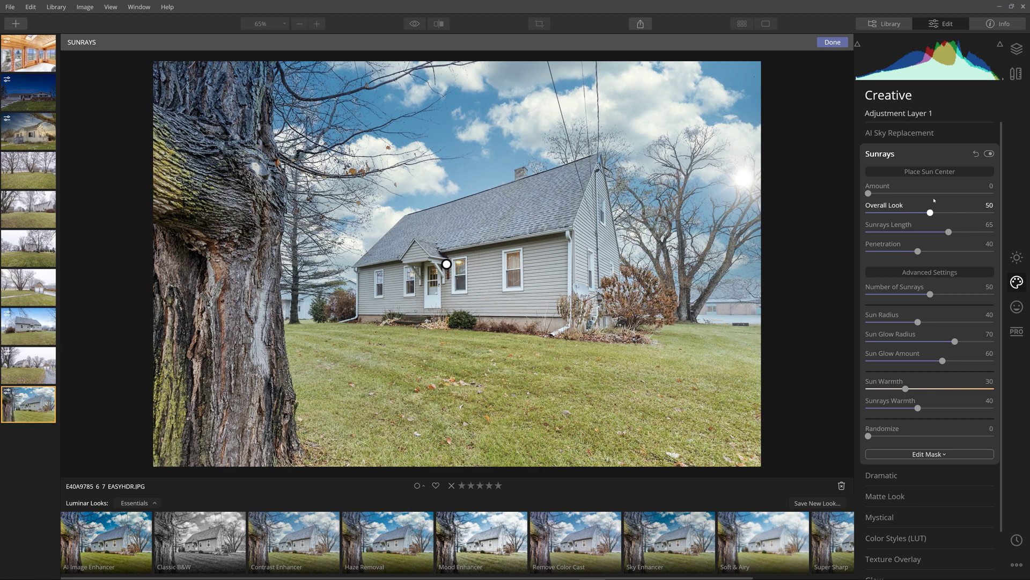
{"action": "left_click_drag", "start_coordinate": [869, 193], "coordinate": [872, 193]}
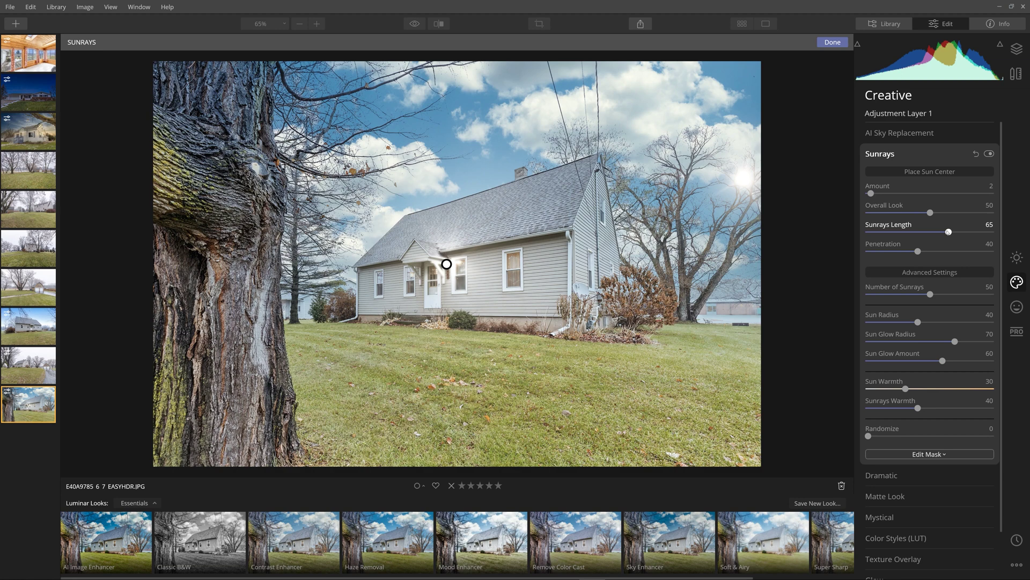
Set the front-door sunrays' Length to 40, Number to 31, Penetration to 100 and Sun Radius to 9, and finish placement
{"action": "left_click_drag", "start_coordinate": [948, 232], "coordinate": [917, 233]}
{"action": "left_click_drag", "start_coordinate": [930, 294], "coordinate": [906, 294]}
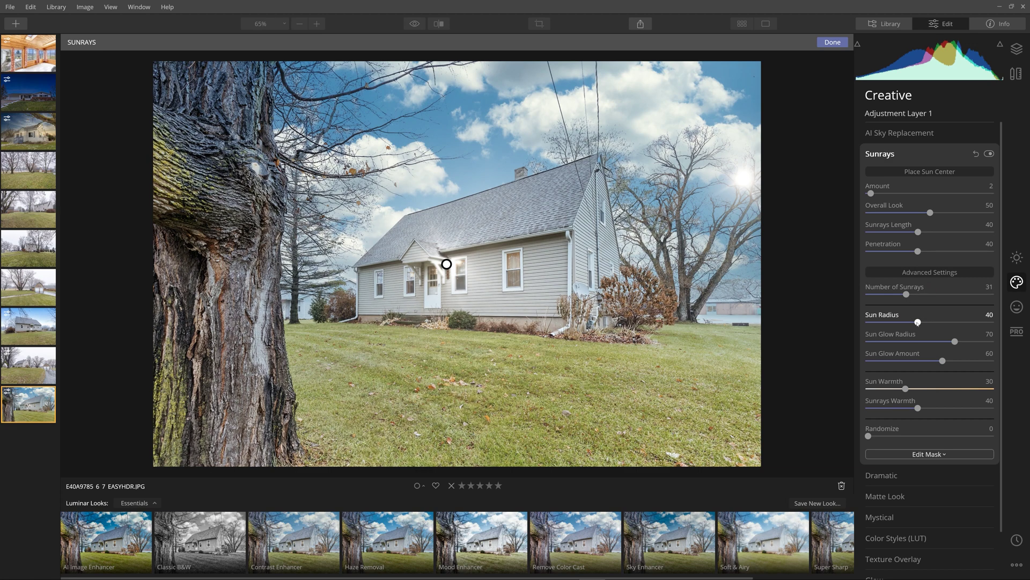
{"action": "left_click_drag", "start_coordinate": [910, 323], "coordinate": [892, 323]}
{"action": "left_click_drag", "start_coordinate": [918, 251], "coordinate": [996, 254]}
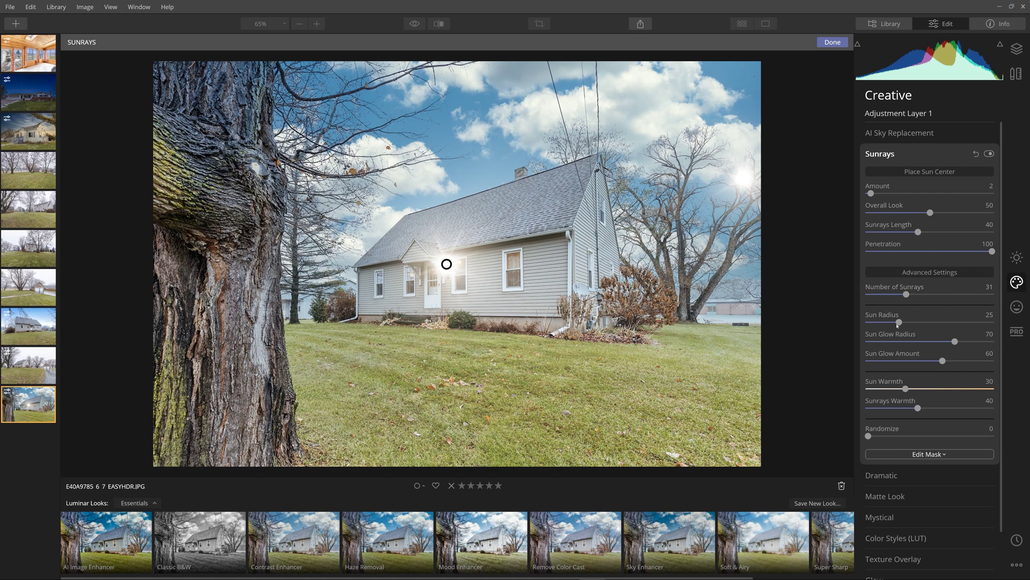
{"action": "left_click_drag", "start_coordinate": [899, 322], "coordinate": [879, 322]}
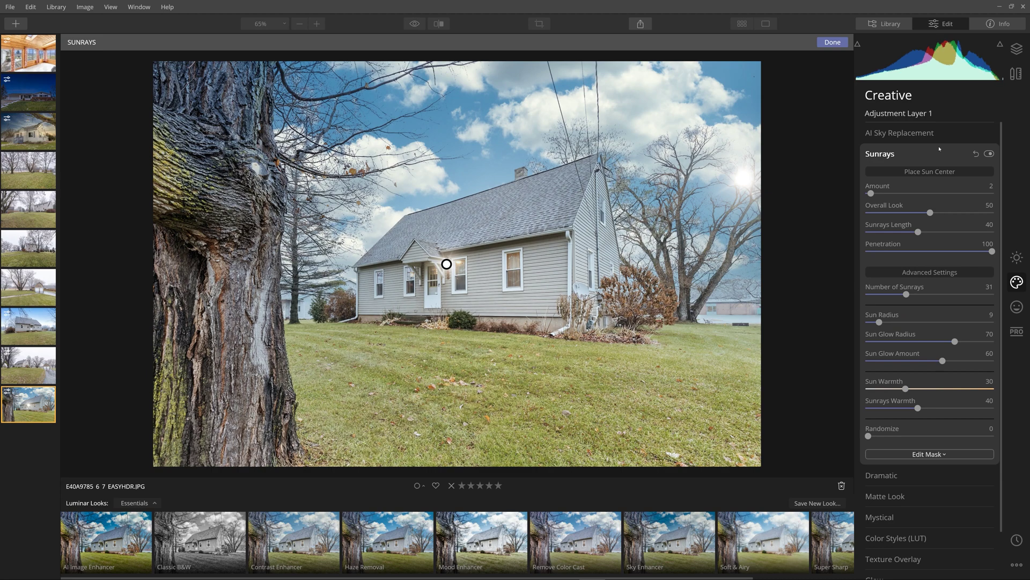
{"action": "left_click", "coordinate": [919, 172]}
{"action": "left_click", "coordinate": [447, 264]}
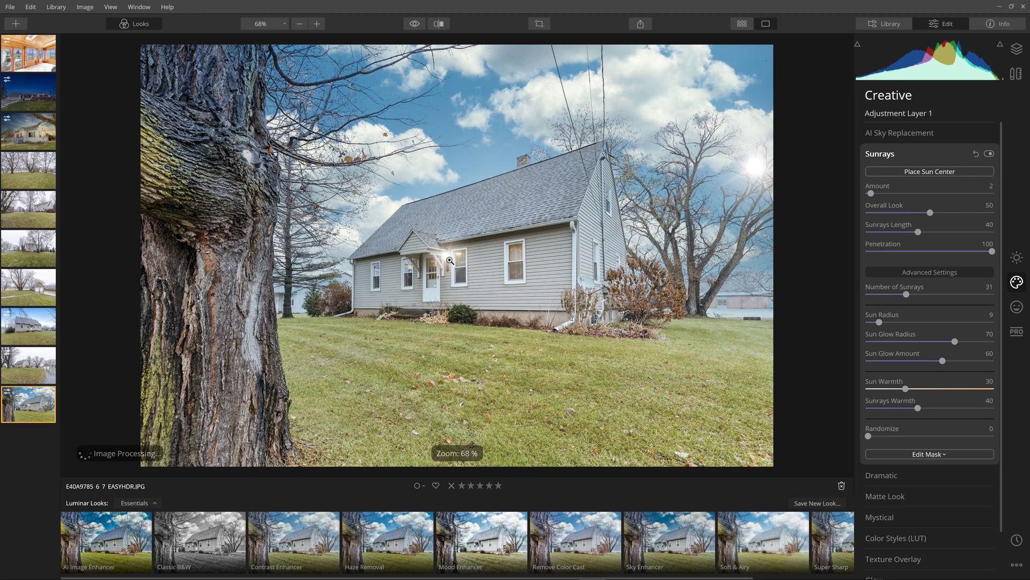
Set the front-door sunrays' Penetration to 58 and Sun Radius to 14
{"action": "scroll", "coordinate": [449, 260], "scroll_direction": "up", "scroll_amount": 5}
{"action": "scroll", "coordinate": [449, 260], "scroll_direction": "up", "scroll_amount": 3}
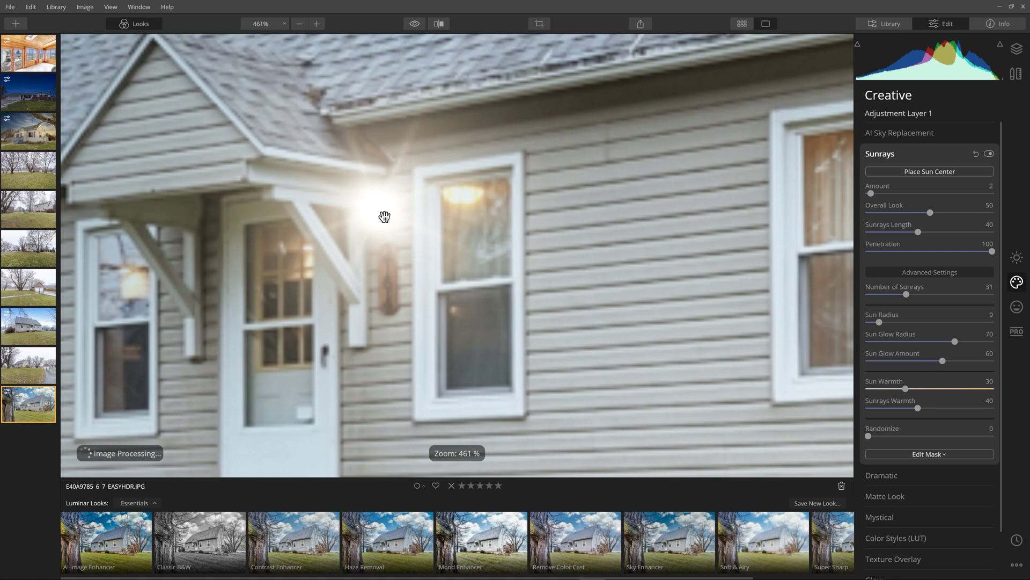
{"action": "scroll", "coordinate": [419, 228], "scroll_direction": "down", "scroll_amount": 1}
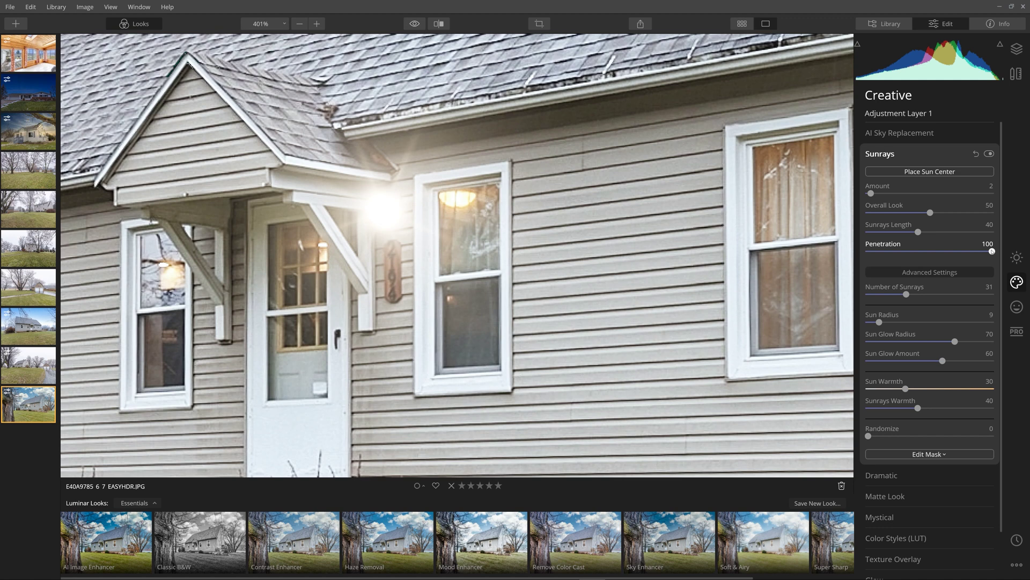
{"action": "left_click_drag", "start_coordinate": [991, 251], "coordinate": [952, 253]}
{"action": "left_click_drag", "start_coordinate": [879, 322], "coordinate": [886, 323]}
{"action": "left_click_drag", "start_coordinate": [952, 252], "coordinate": [940, 253]}
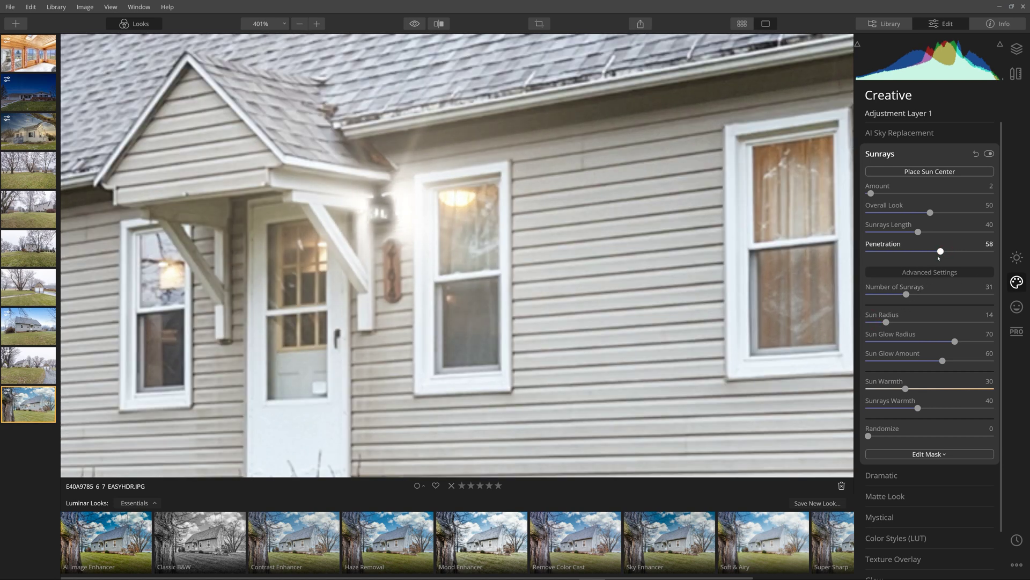
{"action": "left_click", "coordinate": [424, 221]}
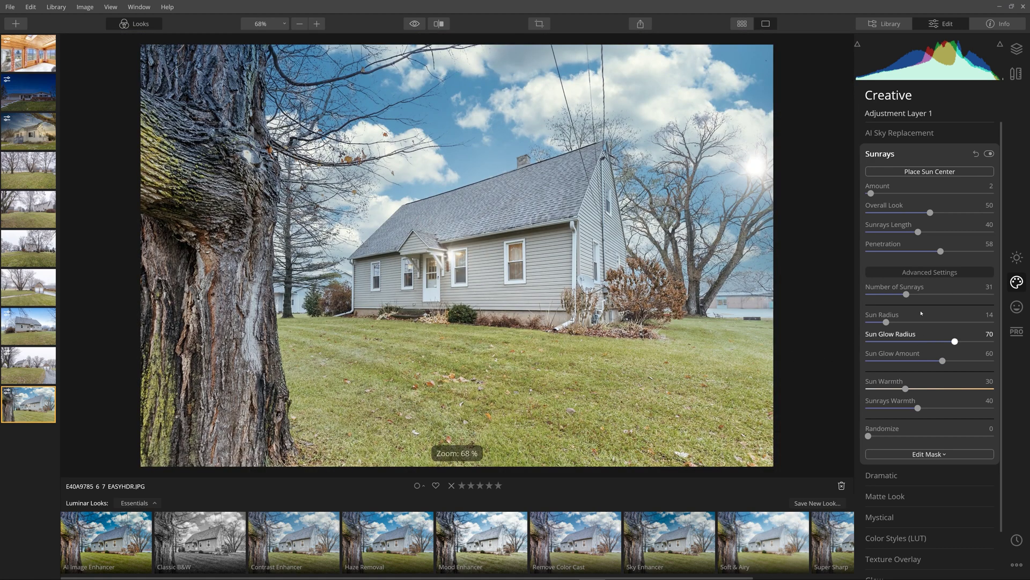
Set the front-door sunrays' Sun Glow Radius to 28, Penetration to 69 and Sun Radius to 7, and check the result
{"action": "left_click_drag", "start_coordinate": [954, 341], "coordinate": [903, 341]}
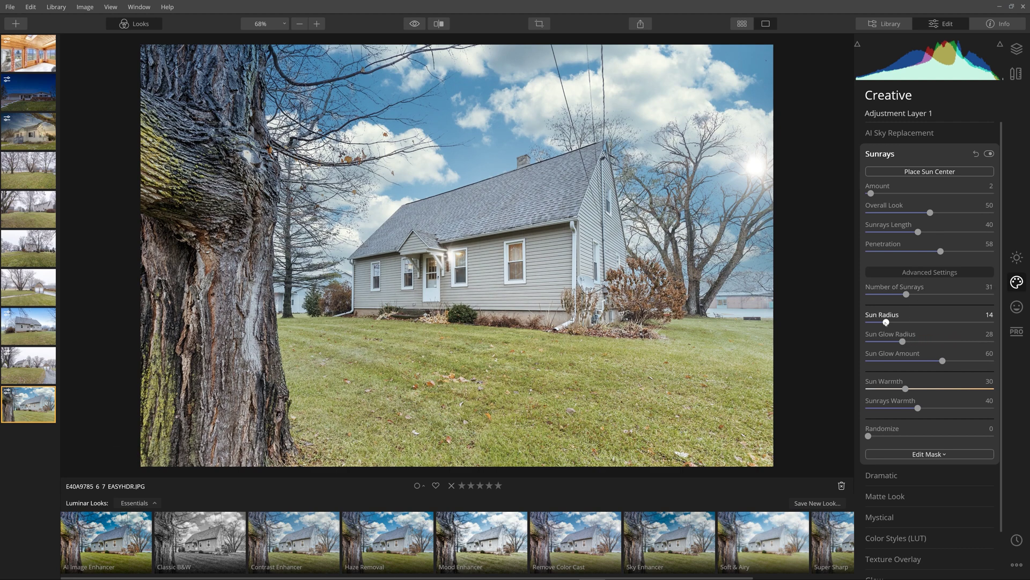
{"action": "left_click_drag", "start_coordinate": [943, 252], "coordinate": [956, 253]}
{"action": "left_click_drag", "start_coordinate": [887, 323], "coordinate": [878, 324]}
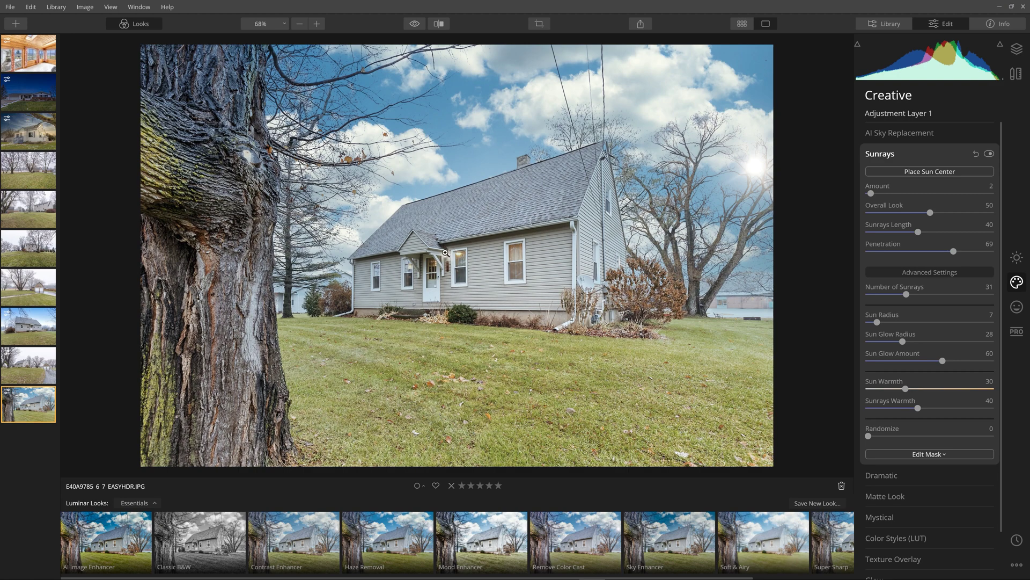
{"action": "scroll", "coordinate": [440, 252], "scroll_direction": "up", "scroll_amount": 3}
{"action": "scroll", "coordinate": [437, 251], "scroll_direction": "up", "scroll_amount": 4}
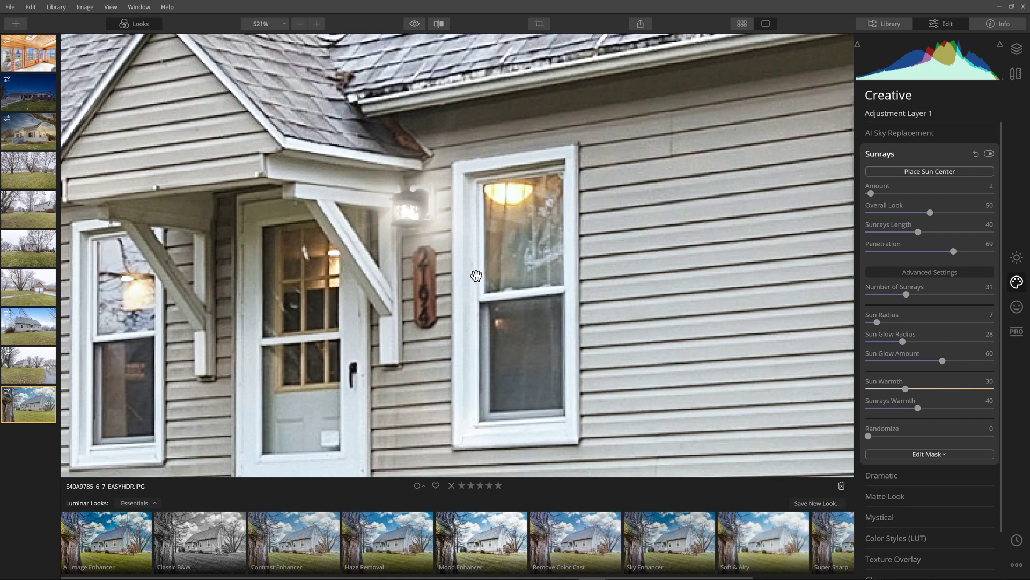
{"action": "key", "text": "ctrl+0"}
{"action": "key", "text": "ctrl+0"}
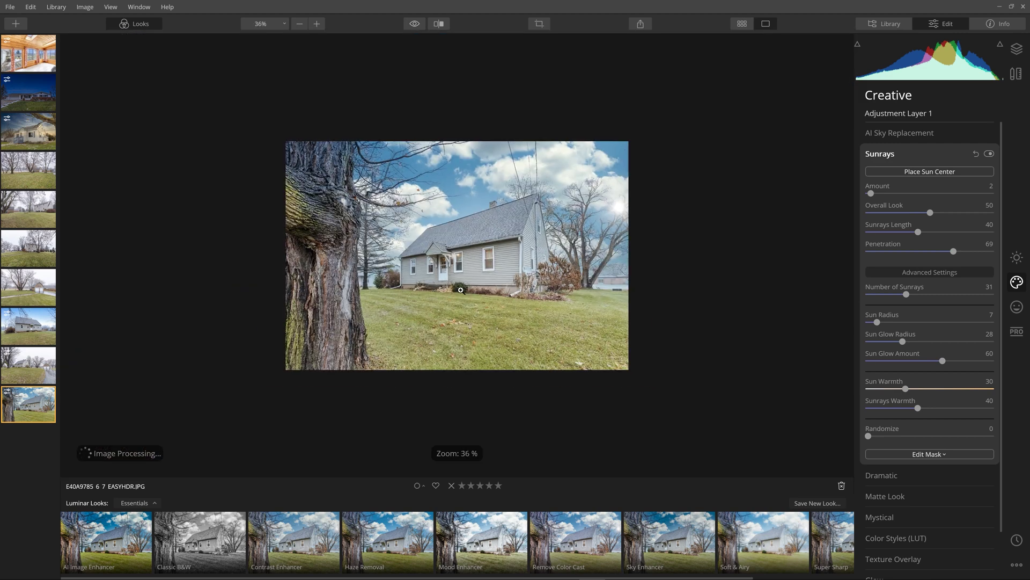
{"action": "key", "text": "ctrl+equal"}
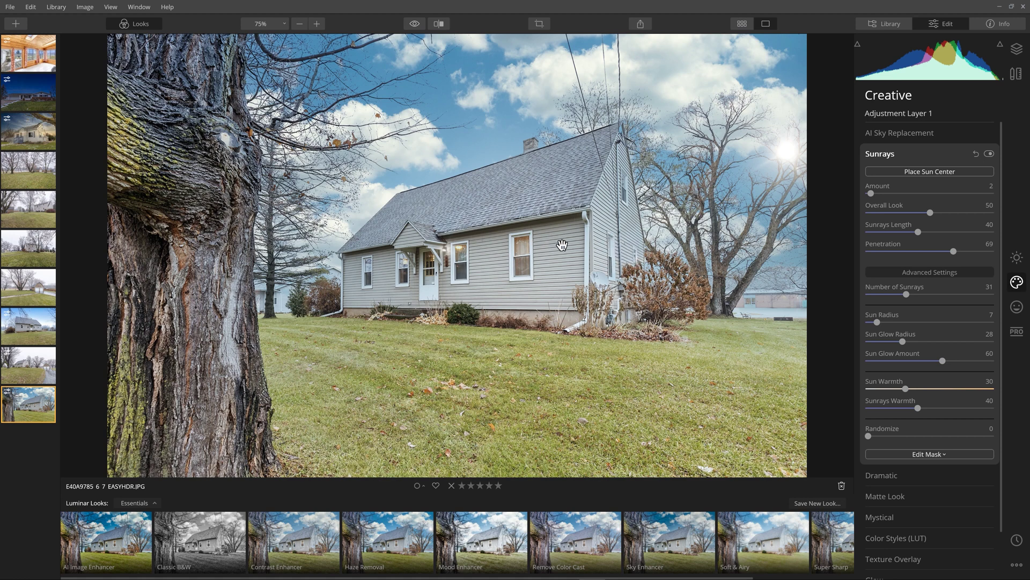
{"action": "scroll", "coordinate": [652, 236], "scroll_direction": "down", "scroll_amount": 2}
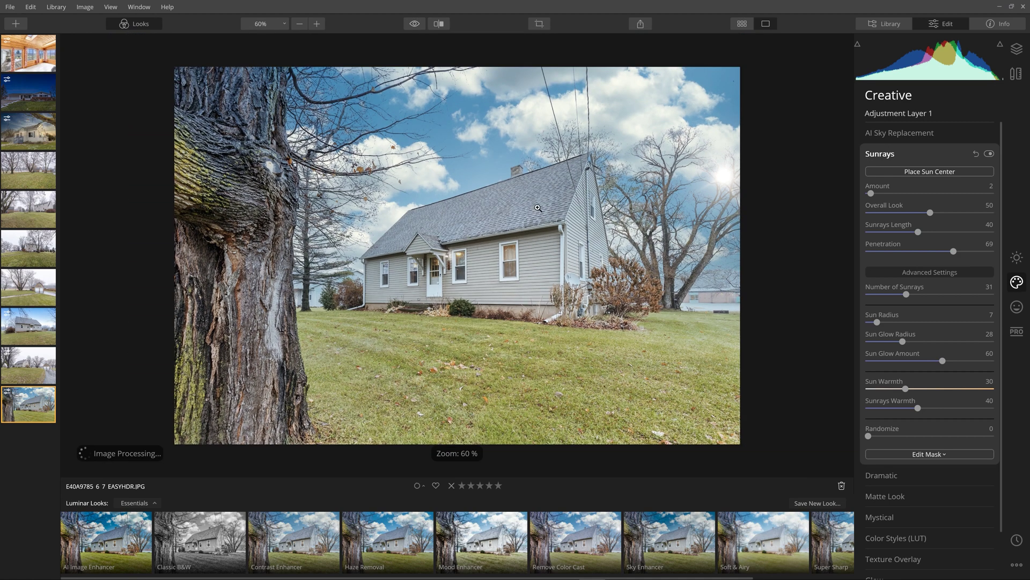
{"action": "scroll", "coordinate": [538, 207], "scroll_direction": "up", "scroll_amount": 1}
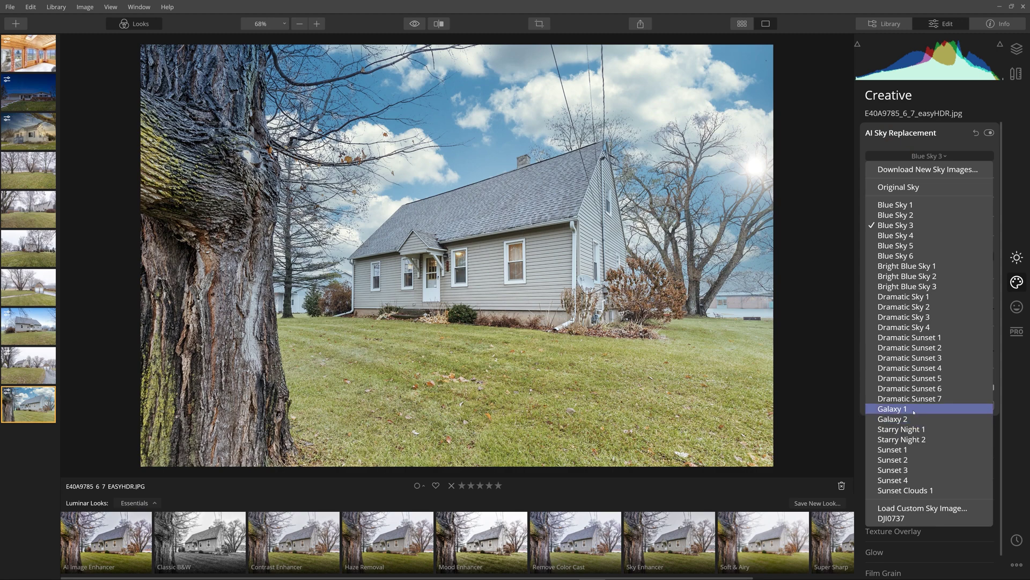
Try the Galaxy 1, Galaxy 2 and Starry Night 1 replacement skies on the base photo
{"action": "left_click", "coordinate": [914, 410]}
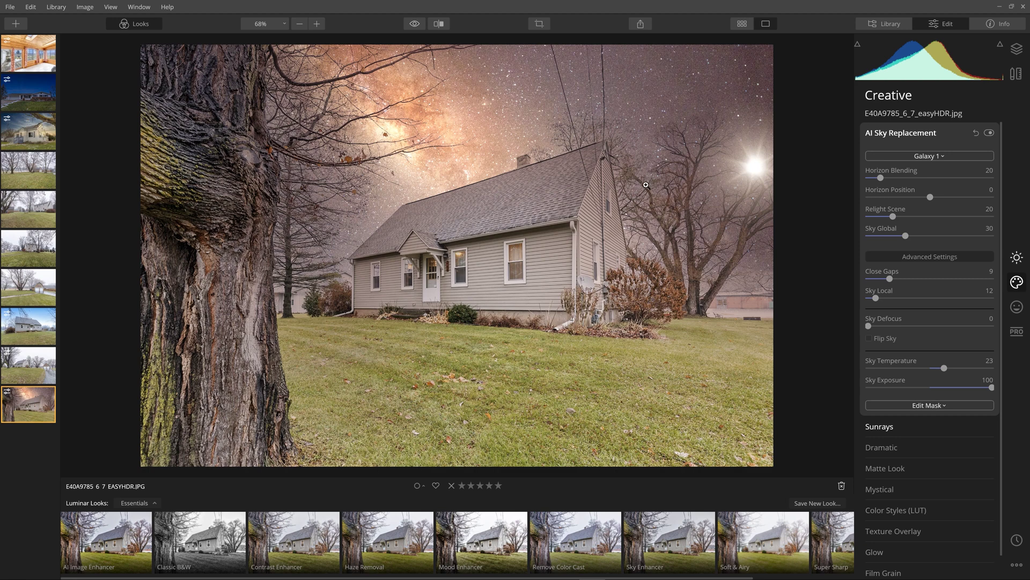
{"action": "left_click", "coordinate": [925, 157]}
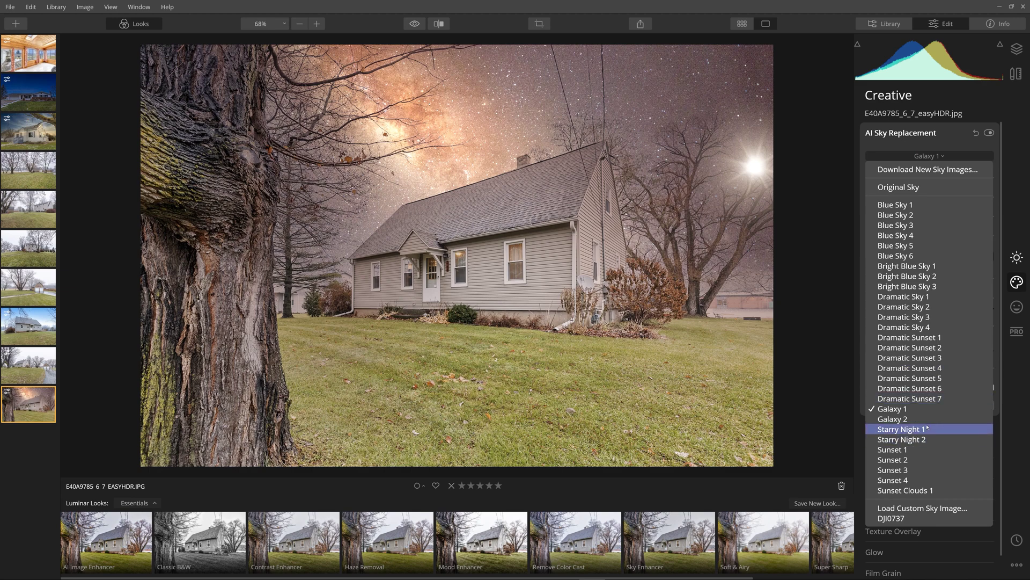
{"action": "left_click", "coordinate": [913, 420]}
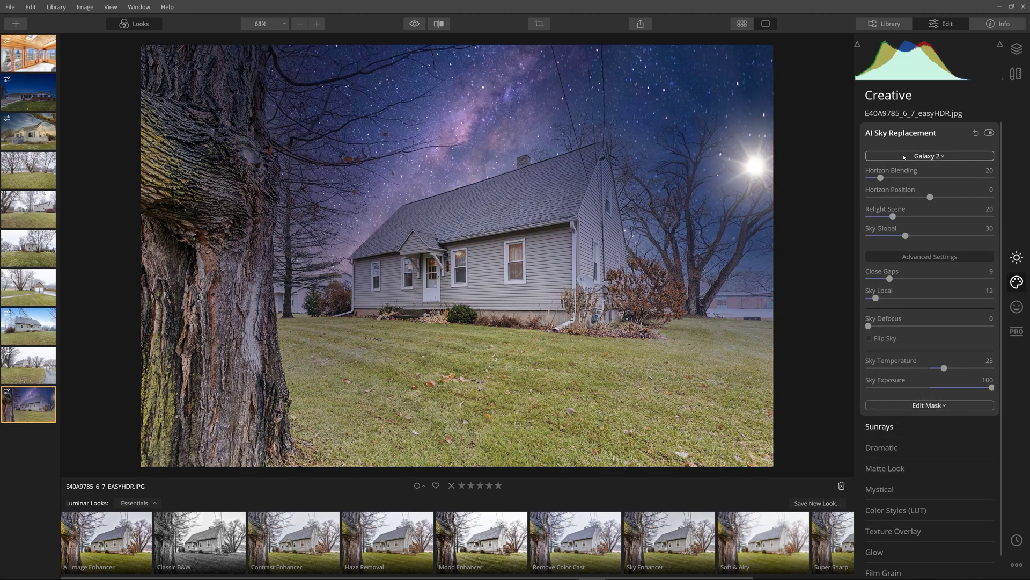
{"action": "left_click", "coordinate": [904, 157]}
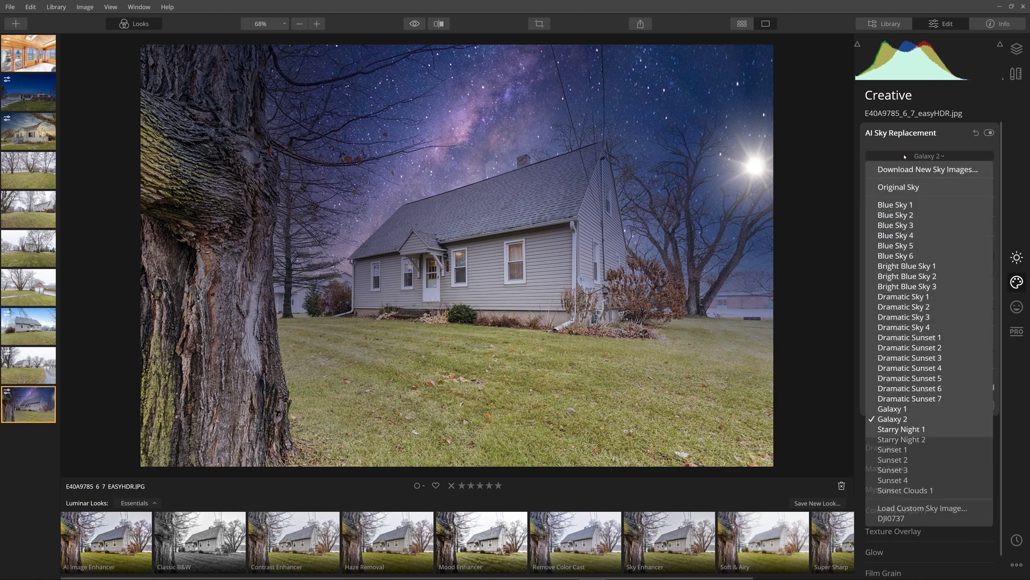
{"action": "left_click", "coordinate": [922, 429]}
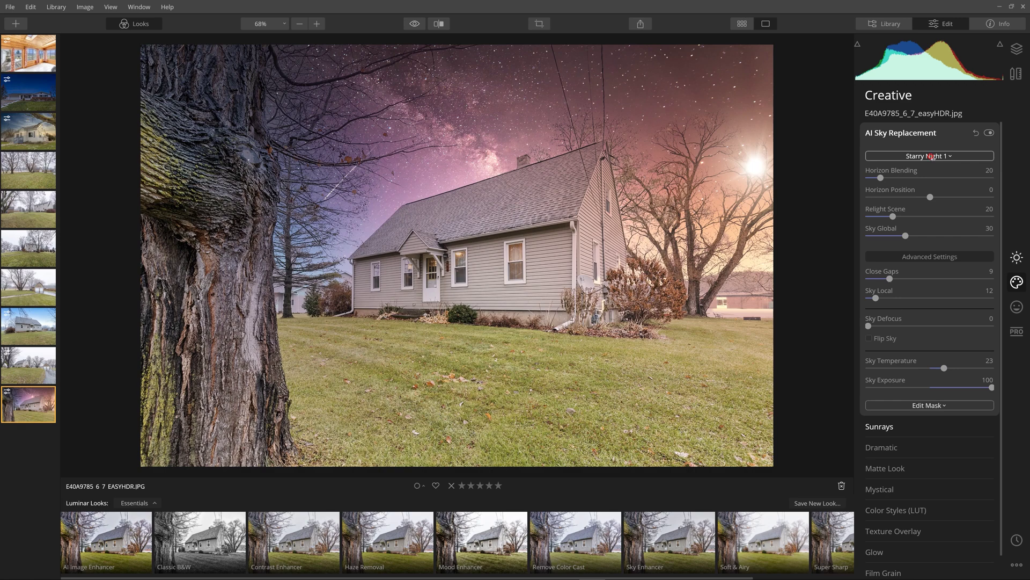
Replace the sky with Starry Night 2 at Sky Exposure -100 and lower the base photo's overall Exposure
{"action": "left_click", "coordinate": [928, 156]}
{"action": "left_click", "coordinate": [909, 443]}
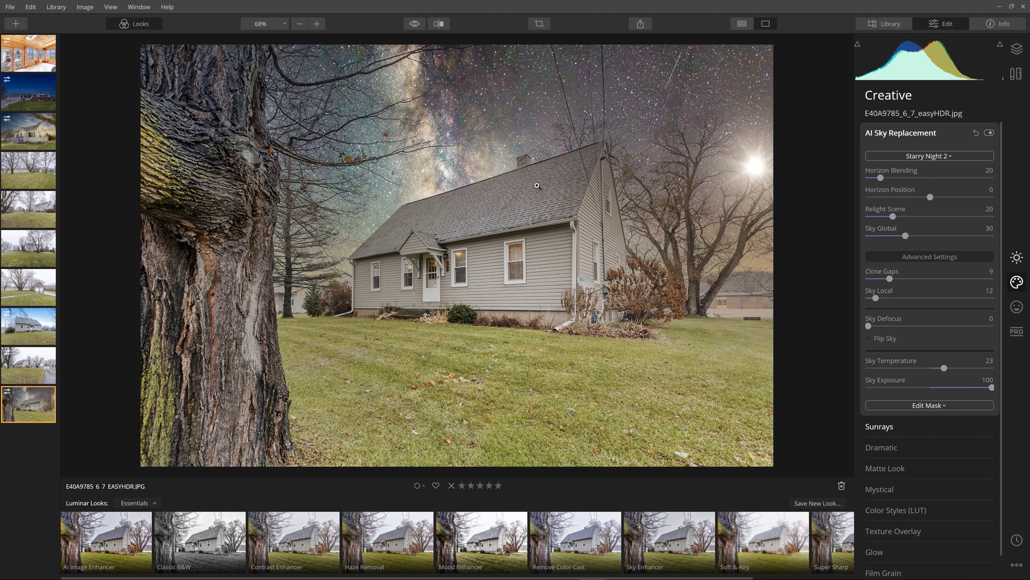
{"action": "left_click_drag", "start_coordinate": [992, 387], "coordinate": [866, 392]}
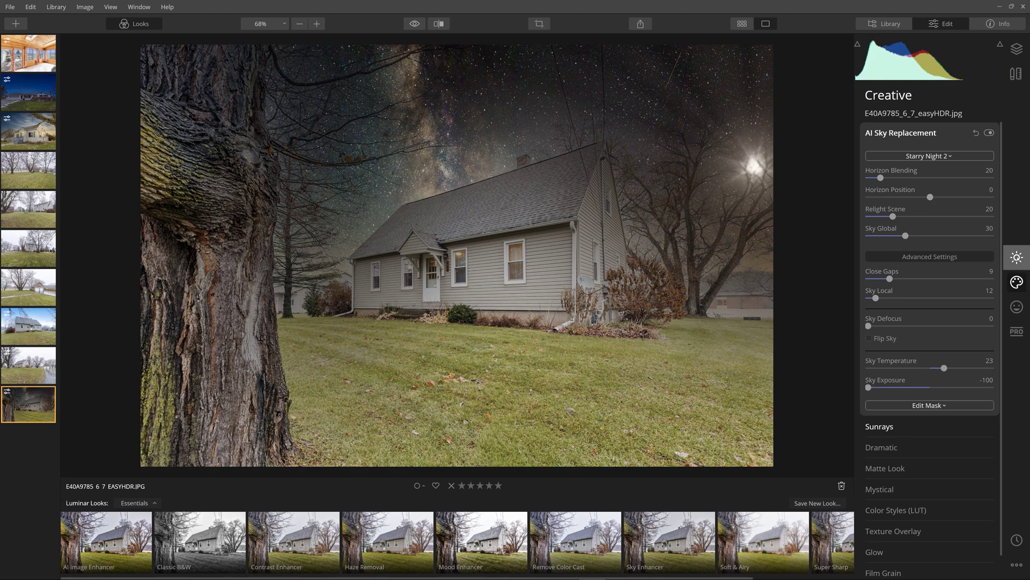
{"action": "left_click", "coordinate": [1017, 258]}
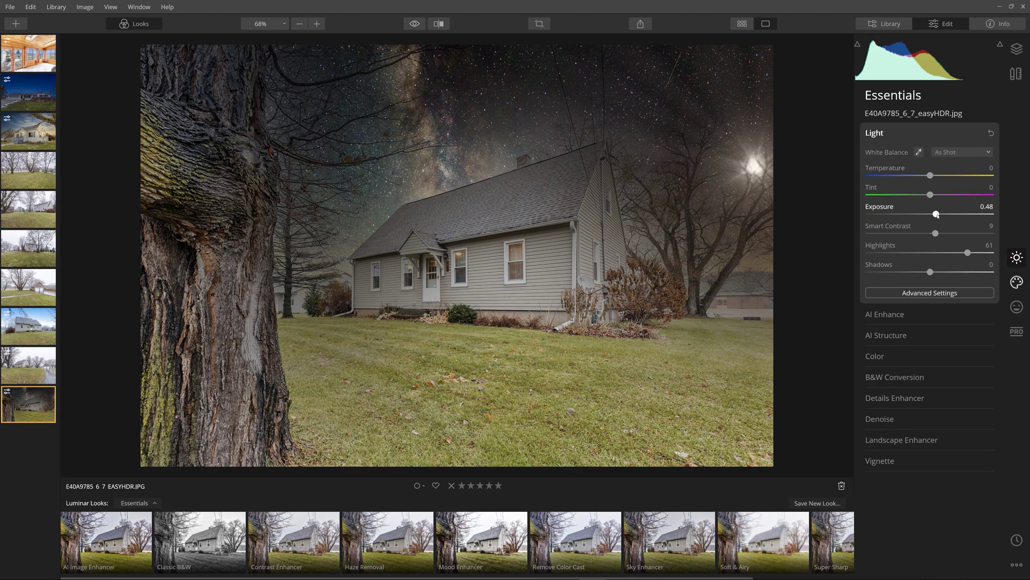
{"action": "left_click_drag", "start_coordinate": [936, 215], "coordinate": [919, 215]}
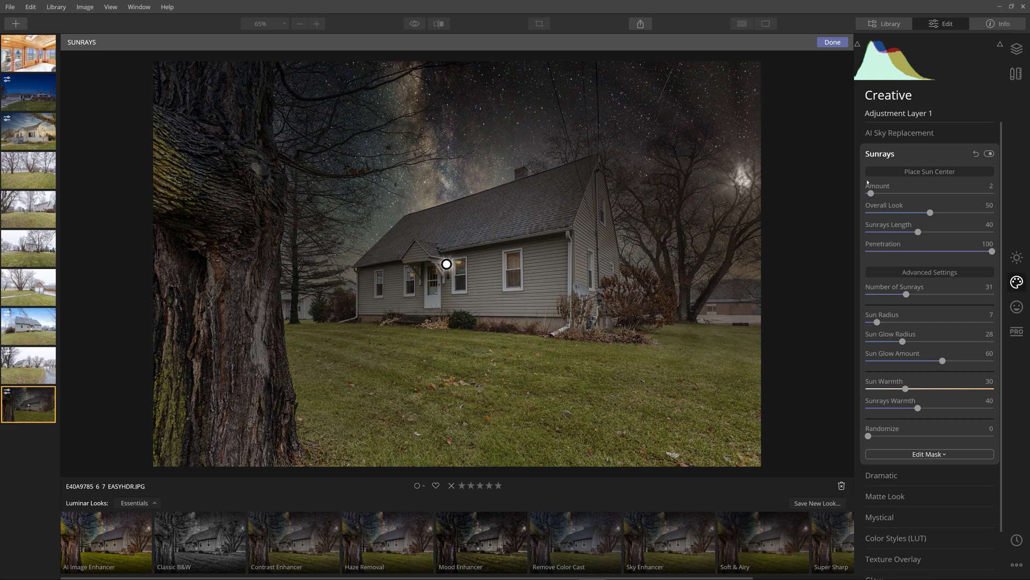
Set the front-door sunrays' Penetration to 90 and Sun Radius to 6 on Adjustment Layer 1
{"action": "left_click", "coordinate": [905, 175]}
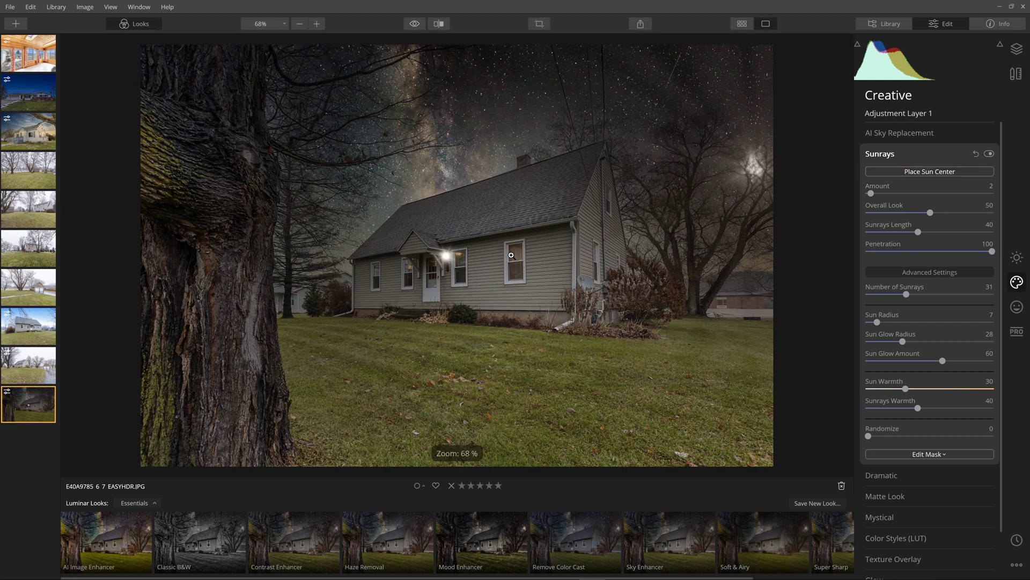
{"action": "left_click_drag", "start_coordinate": [991, 251], "coordinate": [979, 252]}
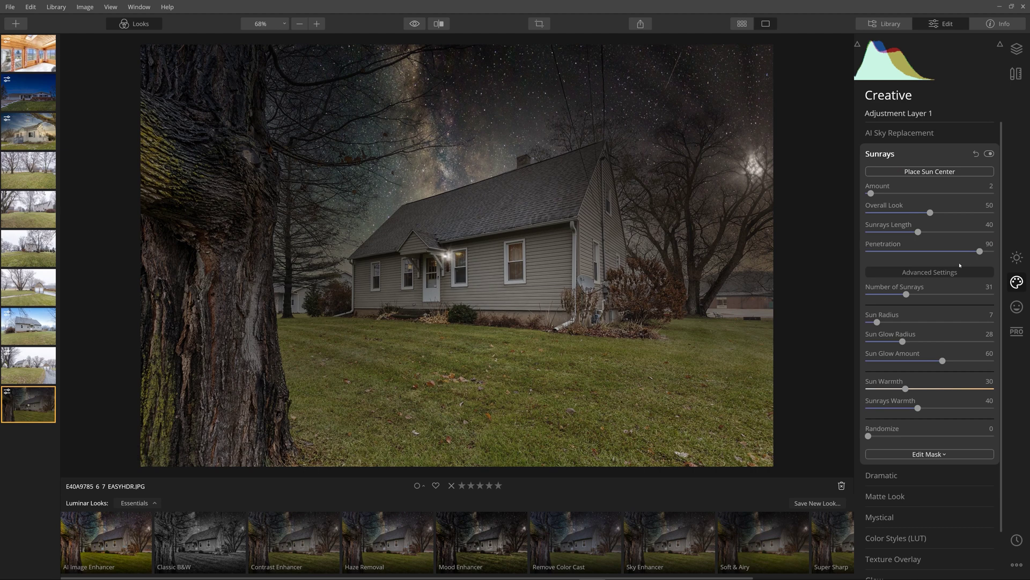
{"action": "left_click_drag", "start_coordinate": [877, 323], "coordinate": [876, 323]}
{"action": "scroll", "coordinate": [441, 263], "scroll_direction": "up", "scroll_amount": 10}
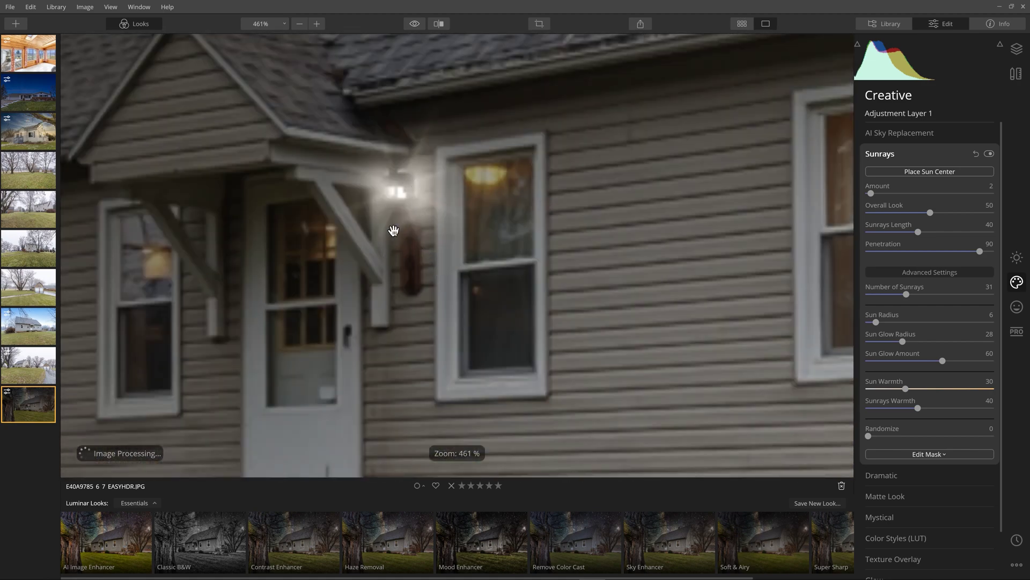
{"action": "left_click", "coordinate": [394, 231]}
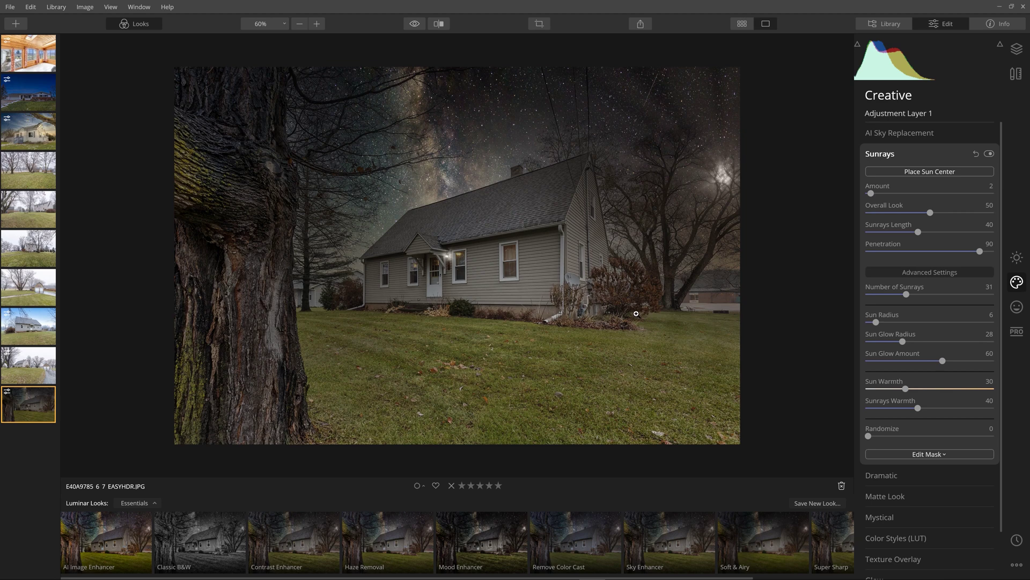
Compare the edited night version with the original photo, switching back and forth several times
{"action": "left_click", "coordinate": [415, 24]}
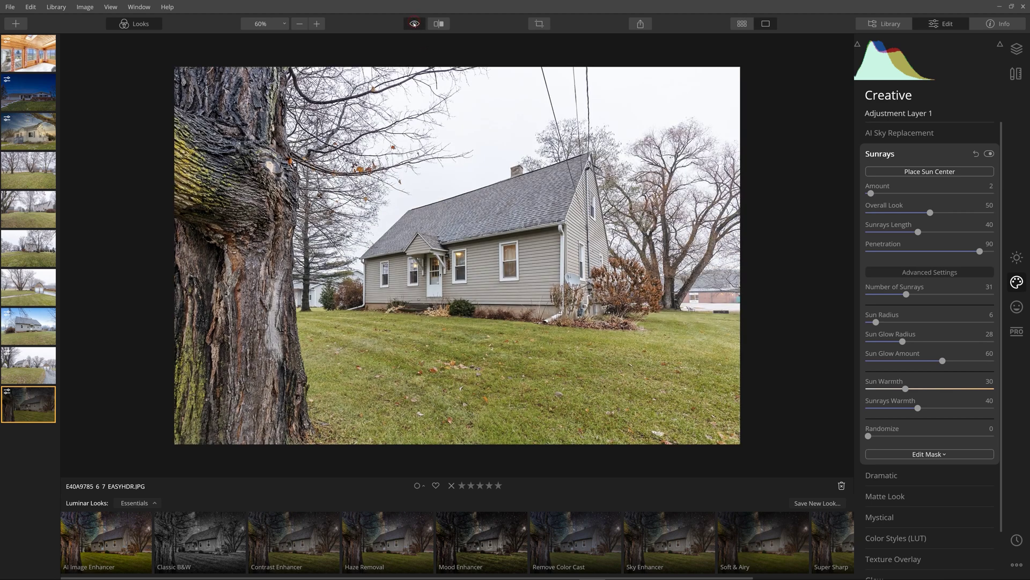
{"action": "left_click", "coordinate": [413, 29]}
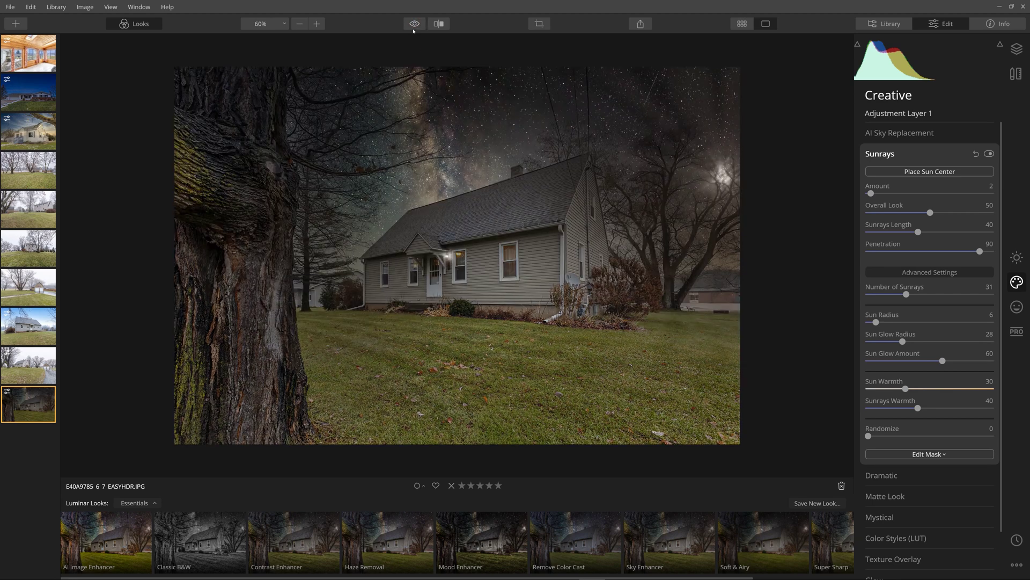
{"action": "left_click", "coordinate": [413, 29]}
{"action": "left_click", "coordinate": [413, 31]}
{"action": "left_click", "coordinate": [415, 24]}
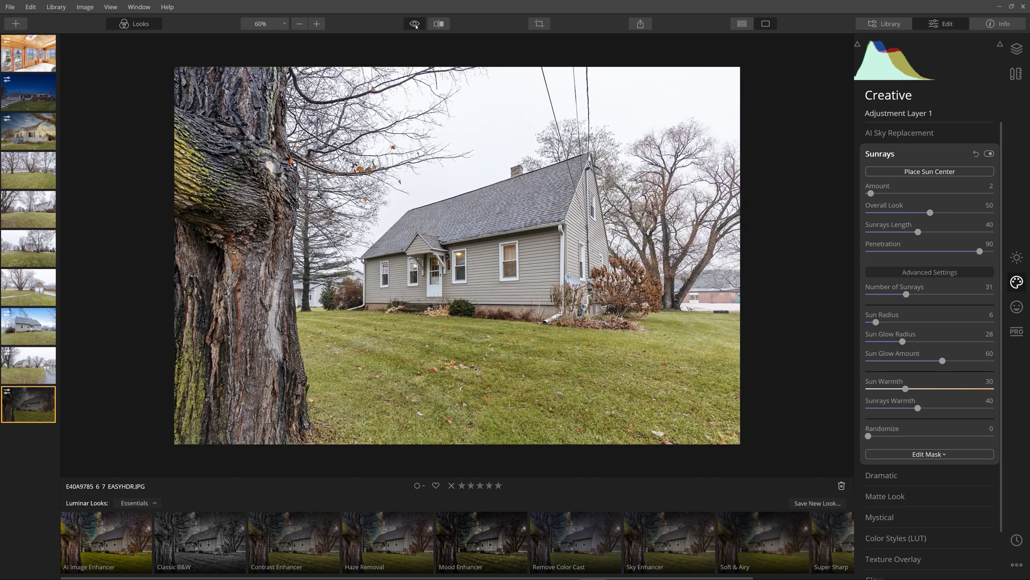
{"action": "left_click", "coordinate": [414, 24]}
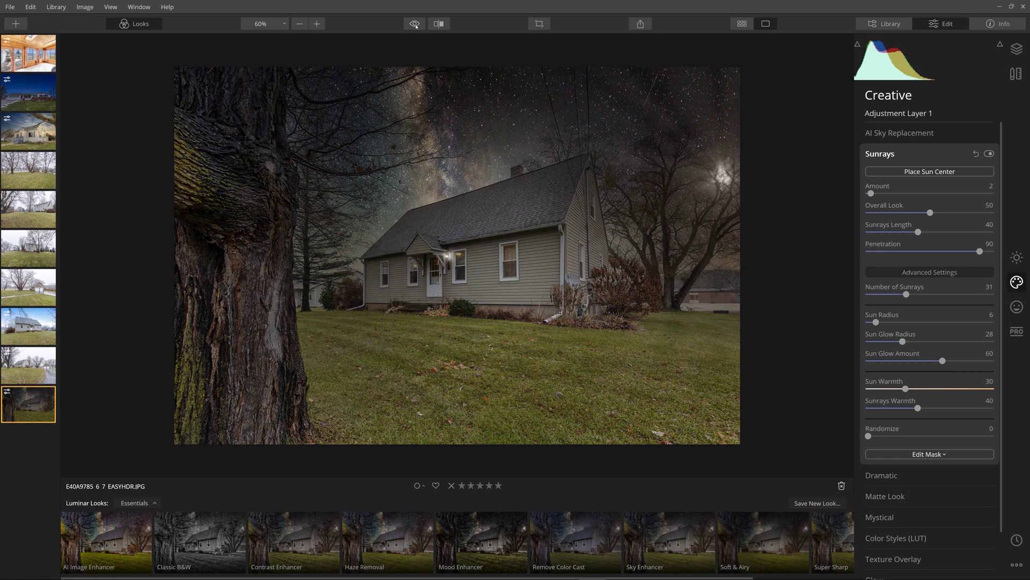
{"action": "left_click", "coordinate": [415, 25]}
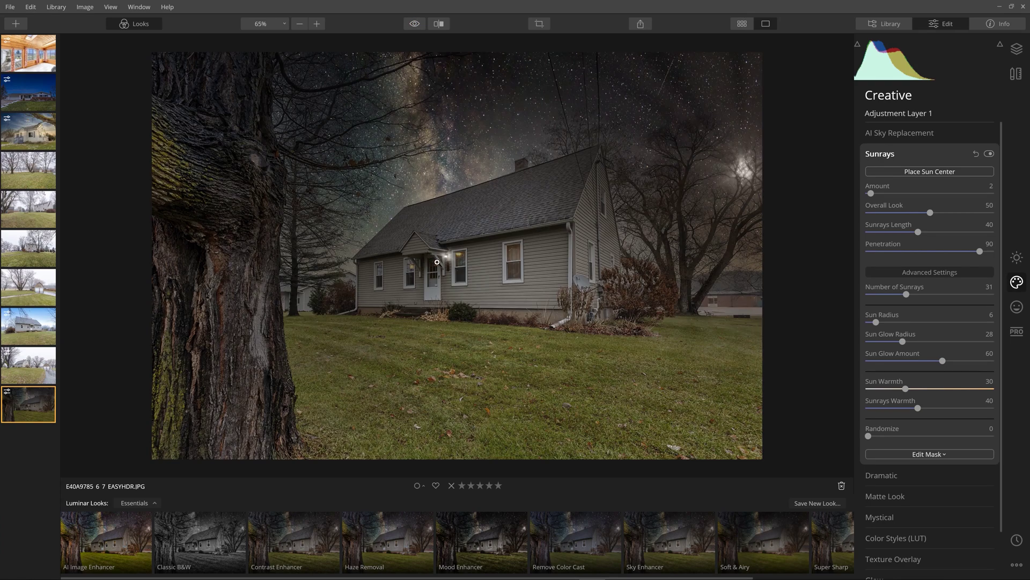
Add another new adjustment layer above the front-door sunrays layer
{"action": "left_click", "coordinate": [1017, 49]}
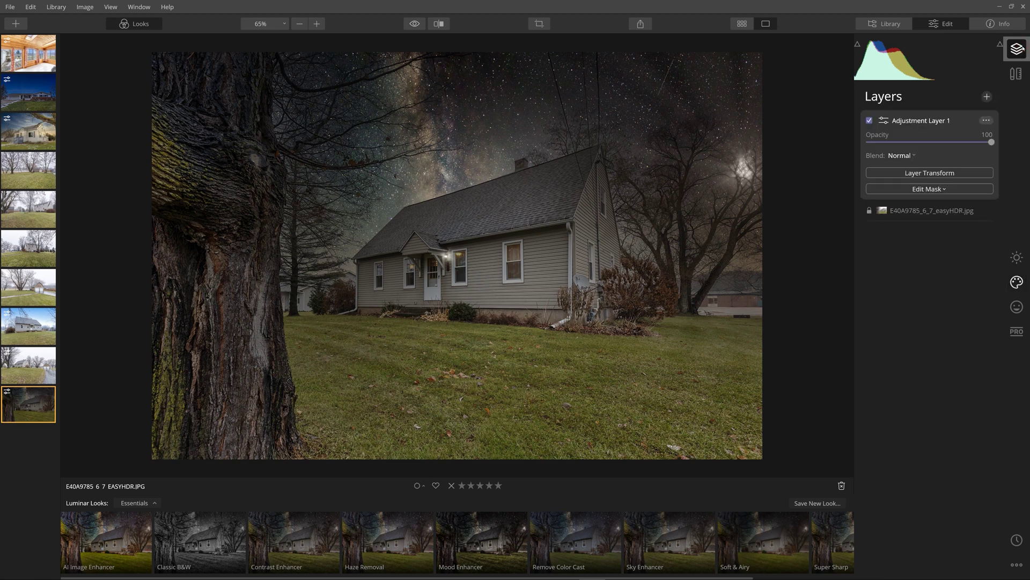
{"action": "left_click", "coordinate": [987, 97]}
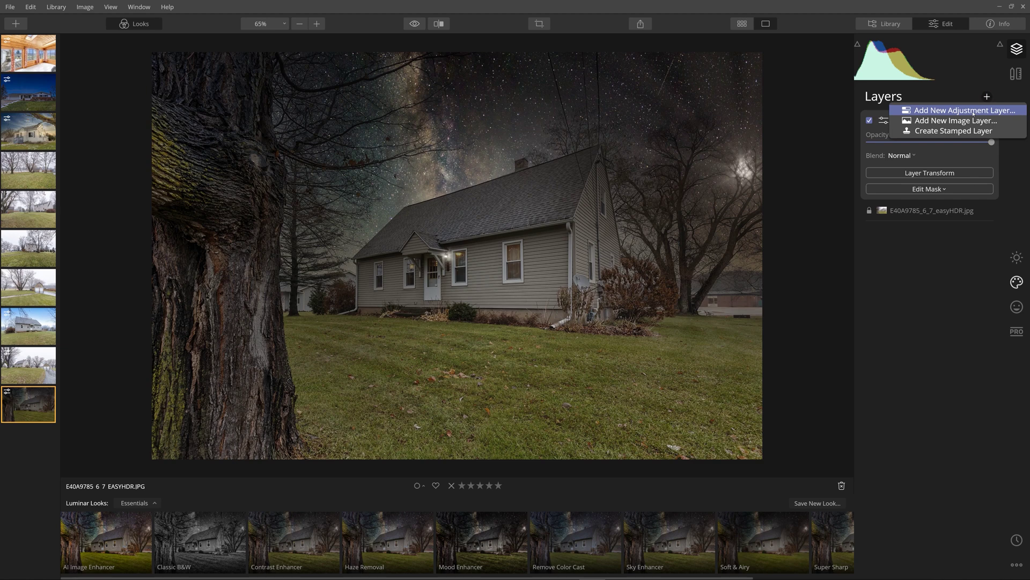
{"action": "left_click", "coordinate": [973, 111]}
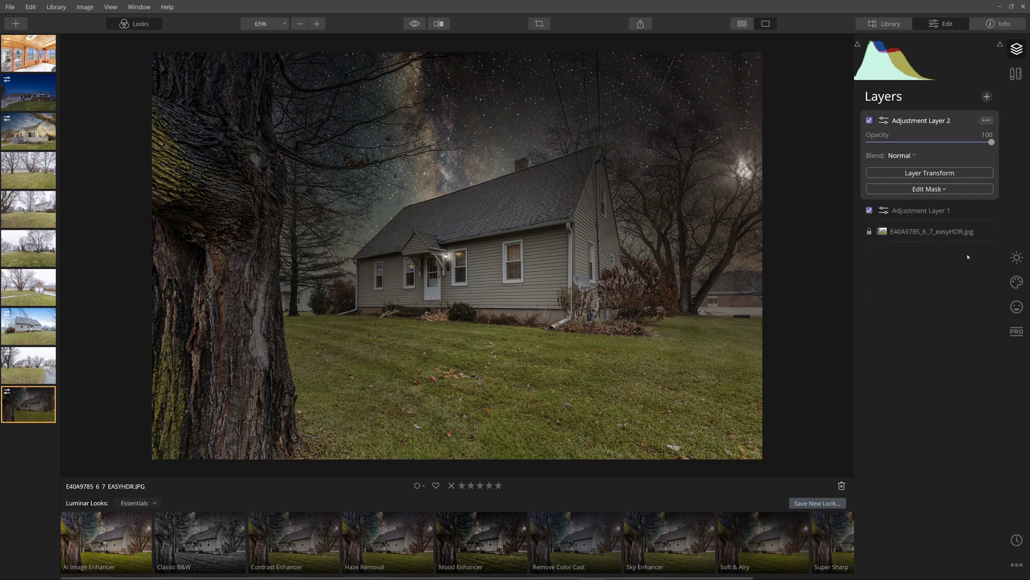
Place a Sunrays center on the other side of the front door on the new adjustment layer, with Amount 2
{"action": "left_click", "coordinate": [1017, 283]}
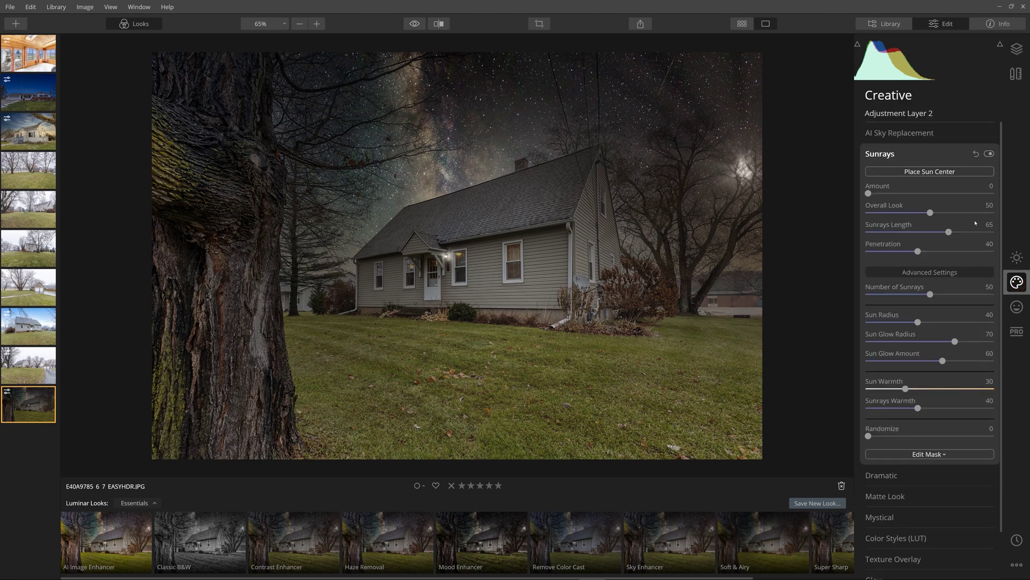
{"action": "left_click", "coordinate": [901, 174]}
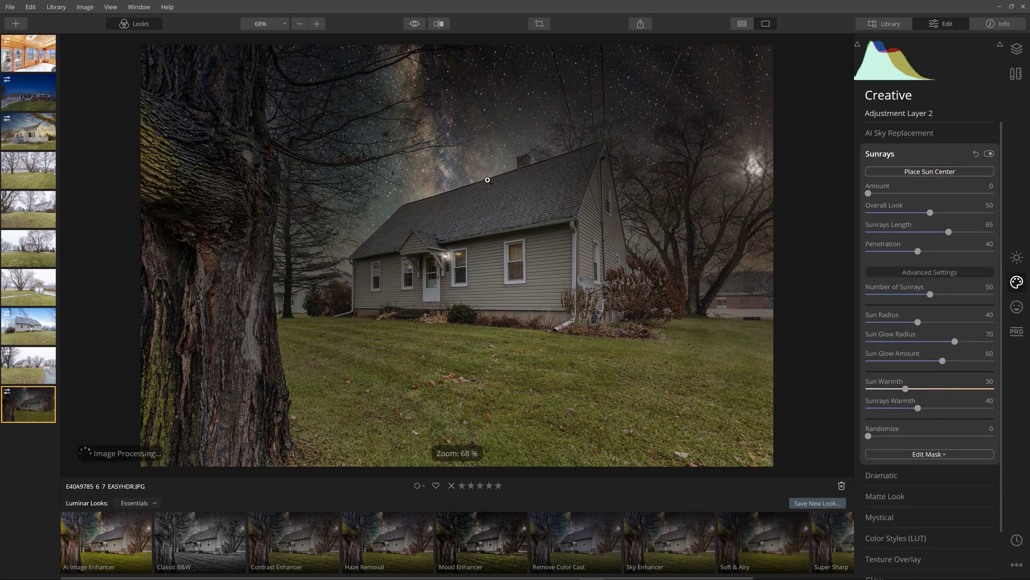
{"action": "left_click", "coordinate": [908, 172]}
{"action": "mouse_move", "coordinate": [335, 142]}
{"action": "left_mouse_down"}
{"action": "mouse_move", "coordinate": [403, 258]}
{"action": "mouse_move", "coordinate": [443, 270]}
{"action": "mouse_move", "coordinate": [418, 271]}
{"action": "left_mouse_up"}
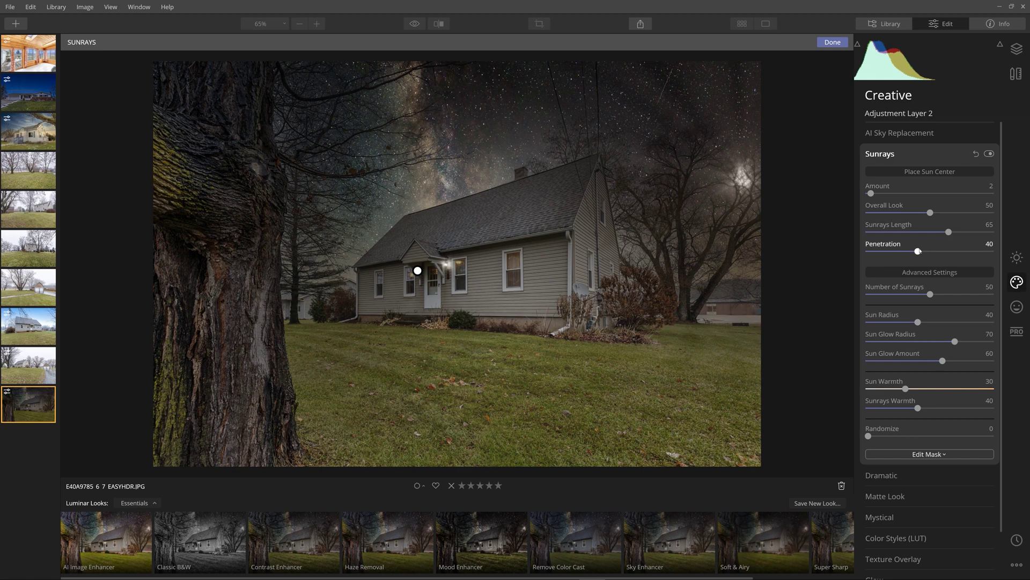
Set the second door lamp's Sunrays to Penetration 91, Sun Radius 4, Number of Sunrays 34 and Sun Glow Radius 61
{"action": "left_click_drag", "start_coordinate": [930, 252], "coordinate": [982, 251]}
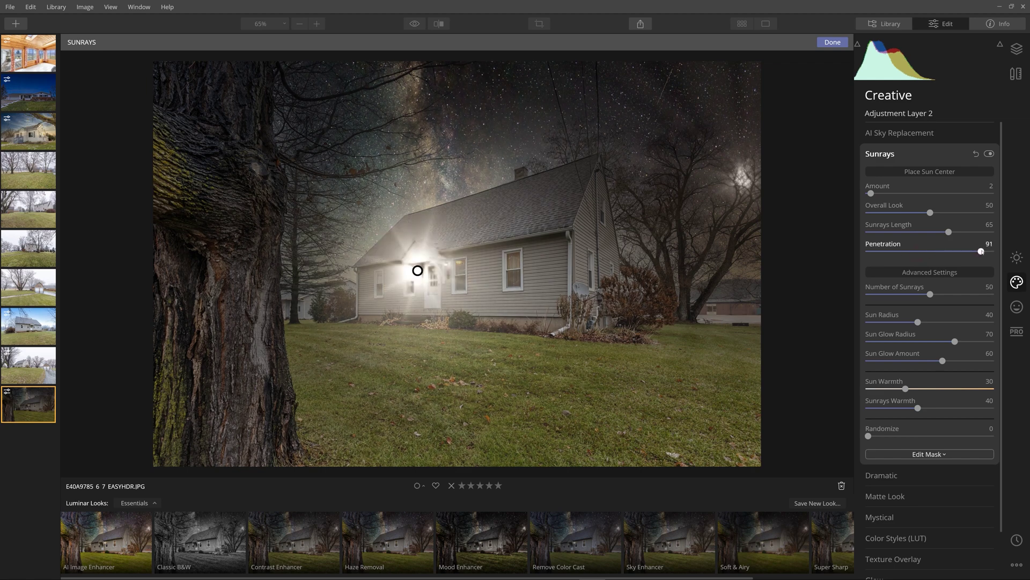
{"action": "left_click_drag", "start_coordinate": [918, 322], "coordinate": [873, 325]}
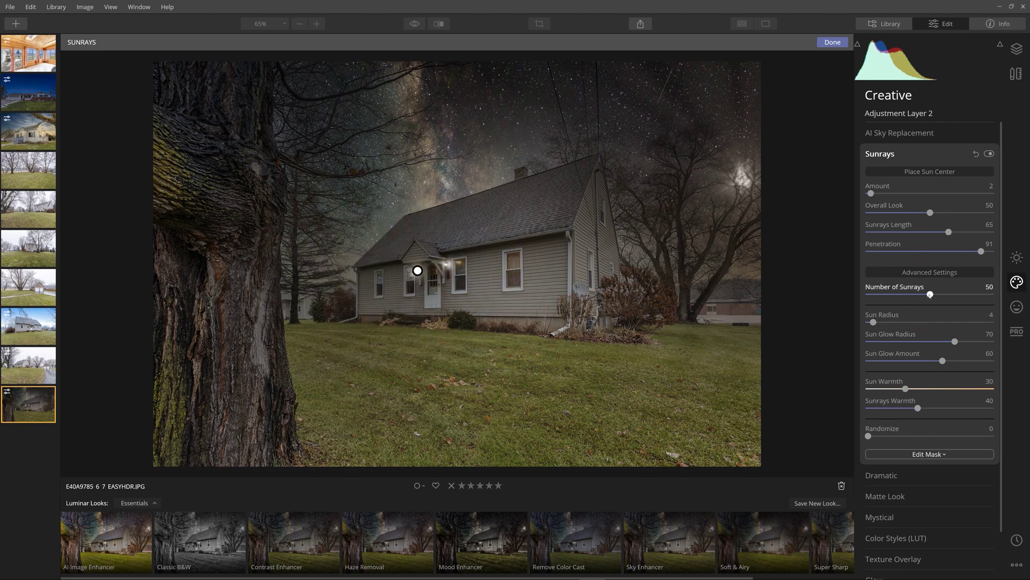
{"action": "left_click_drag", "start_coordinate": [905, 298], "coordinate": [910, 298]}
{"action": "left_click", "coordinate": [938, 341]}
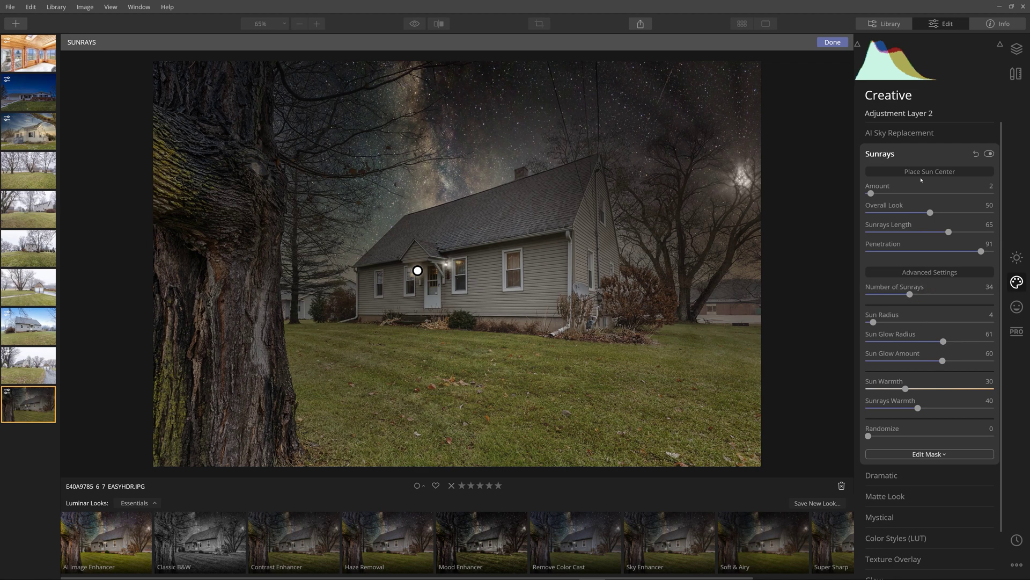
Move the Sunrays center on Adjustment Layer 2 slightly higher beside the front door and check its placement up close
{"action": "left_click", "coordinate": [832, 42]}
{"action": "scroll", "coordinate": [437, 258], "scroll_direction": "up", "scroll_amount": 5}
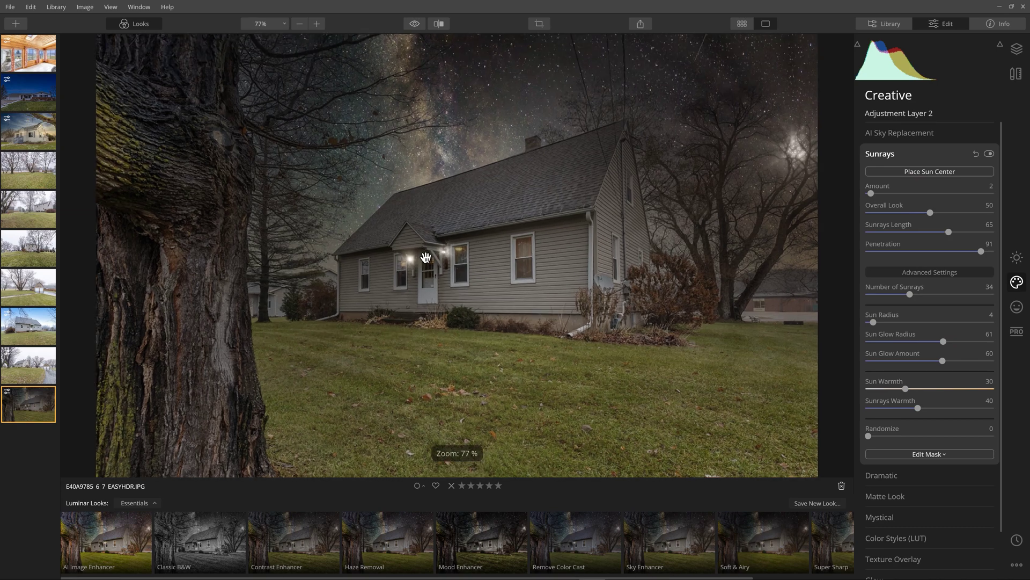
{"action": "scroll", "coordinate": [653, 230], "scroll_direction": "down", "scroll_amount": 3}
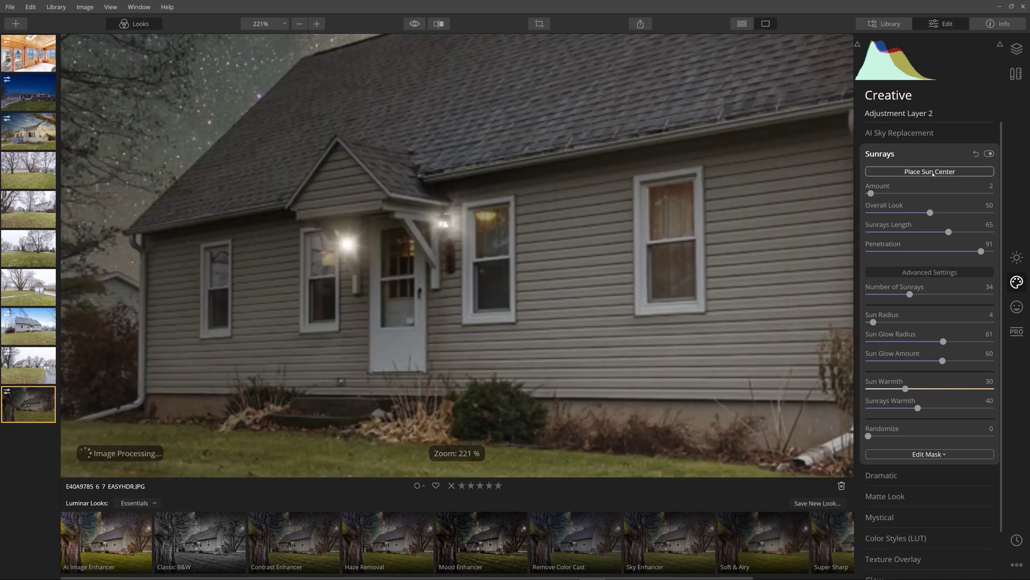
{"action": "left_click", "coordinate": [930, 171]}
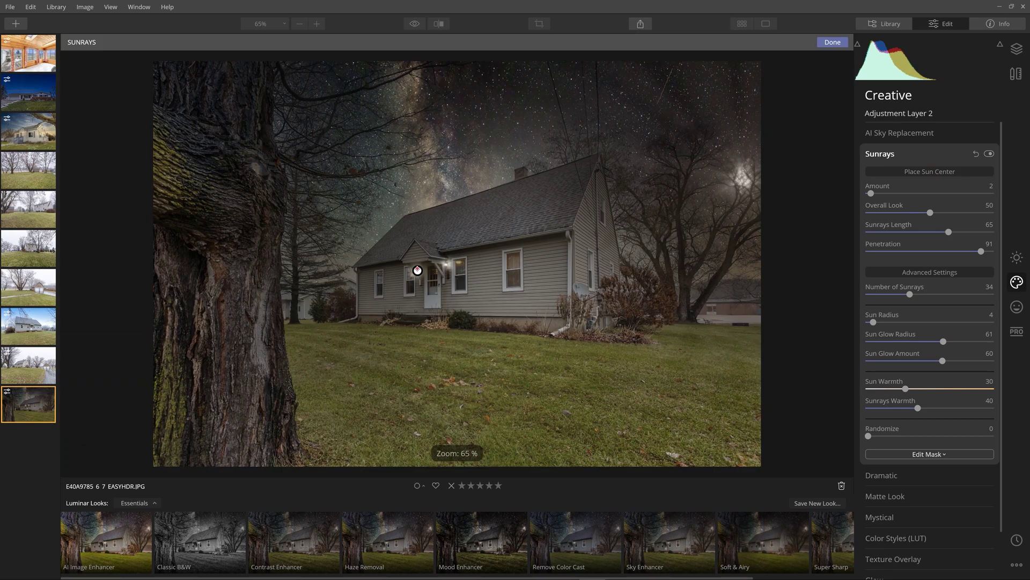
{"action": "left_click_drag", "start_coordinate": [417, 269], "coordinate": [417, 267]}
{"action": "scroll", "coordinate": [421, 268], "scroll_direction": "up", "scroll_amount": 6}
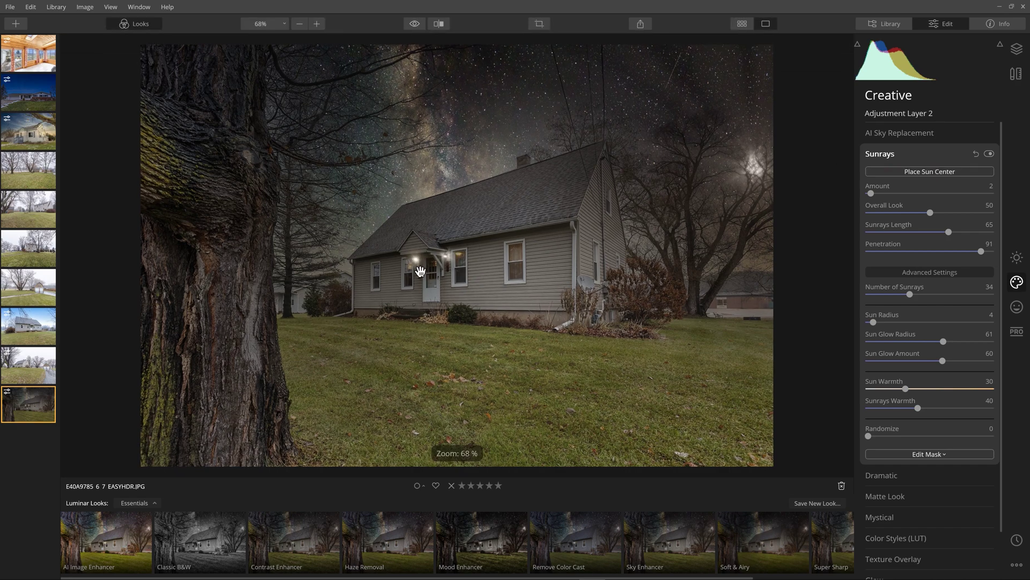
{"action": "scroll", "coordinate": [421, 270], "scroll_direction": "down", "scroll_amount": 3}
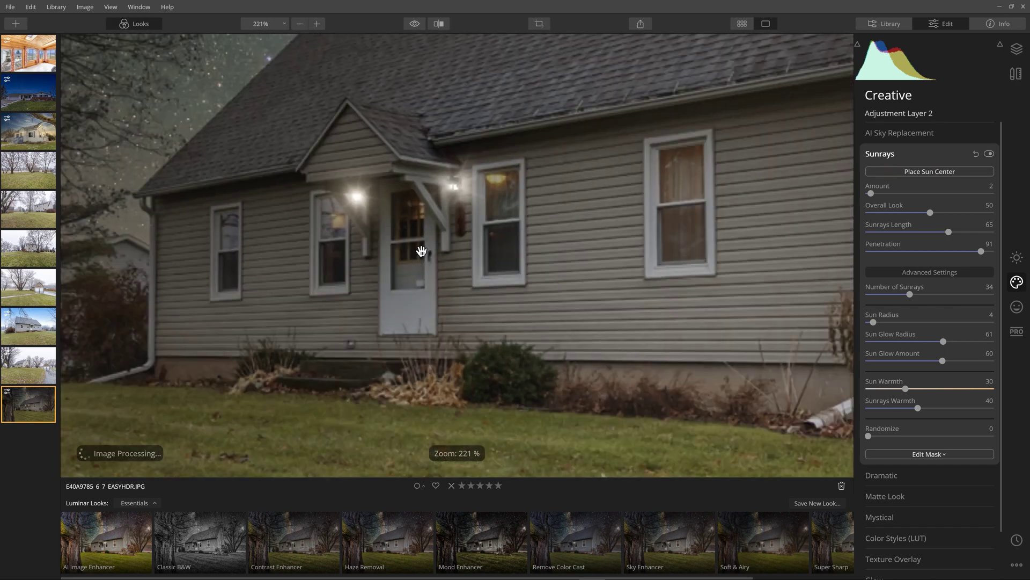
{"action": "scroll", "coordinate": [489, 260], "scroll_direction": "down", "scroll_amount": 5}
{"action": "scroll", "coordinate": [491, 259], "scroll_direction": "up", "scroll_amount": 3}
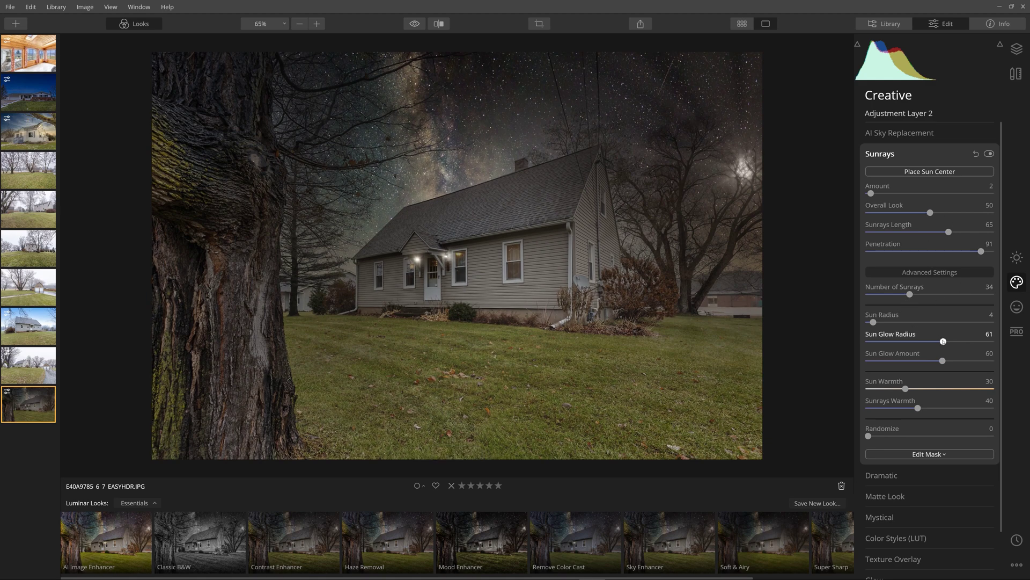
Reduce the Sunrays' Sun Glow Radius to 50 and Penetration to 87 on Adjustment Layer 2, and inspect both door lights
{"action": "left_click_drag", "start_coordinate": [934, 341], "coordinate": [930, 341]}
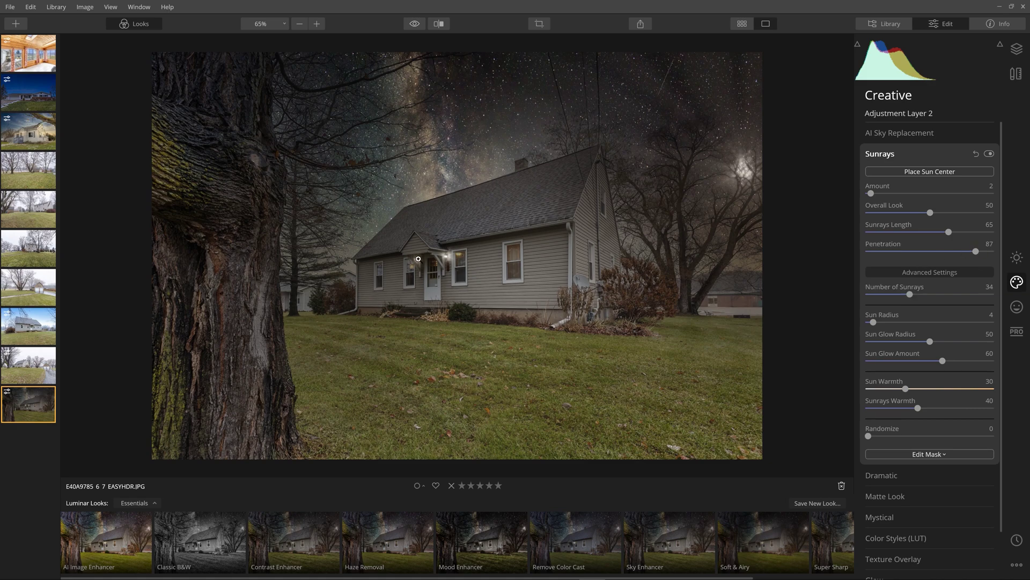
{"action": "scroll", "coordinate": [413, 259], "scroll_direction": "up", "scroll_amount": 10}
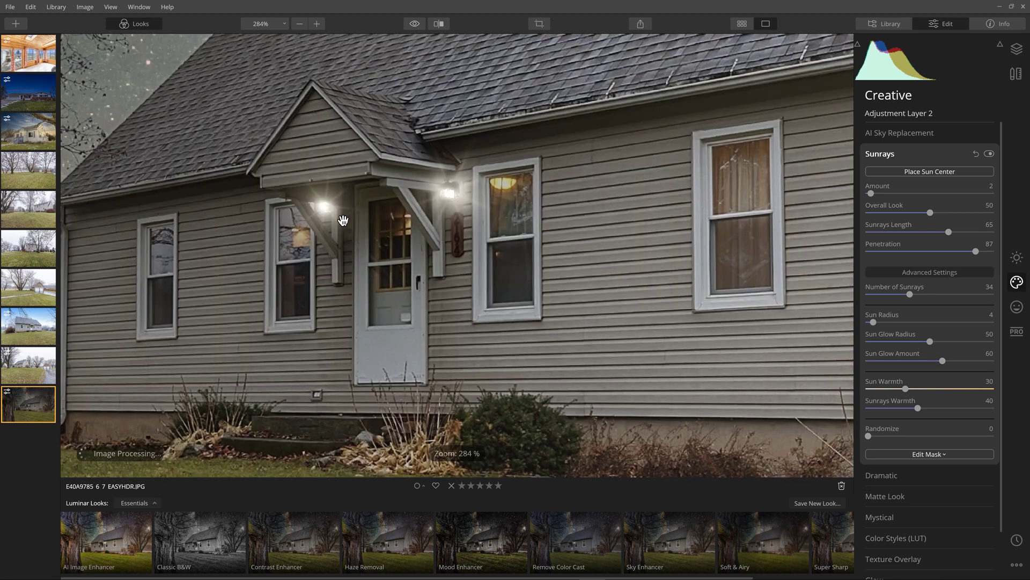
{"action": "scroll", "coordinate": [393, 284], "scroll_direction": "down", "scroll_amount": 5}
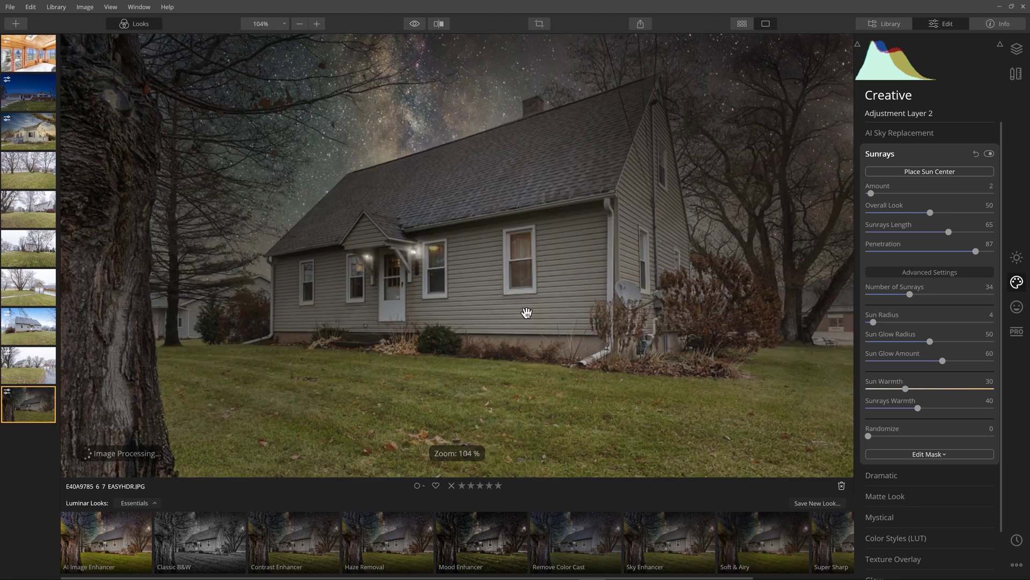
{"action": "scroll", "coordinate": [529, 299], "scroll_direction": "down", "scroll_amount": 3}
{"action": "scroll", "coordinate": [530, 299], "scroll_direction": "up", "scroll_amount": 1}
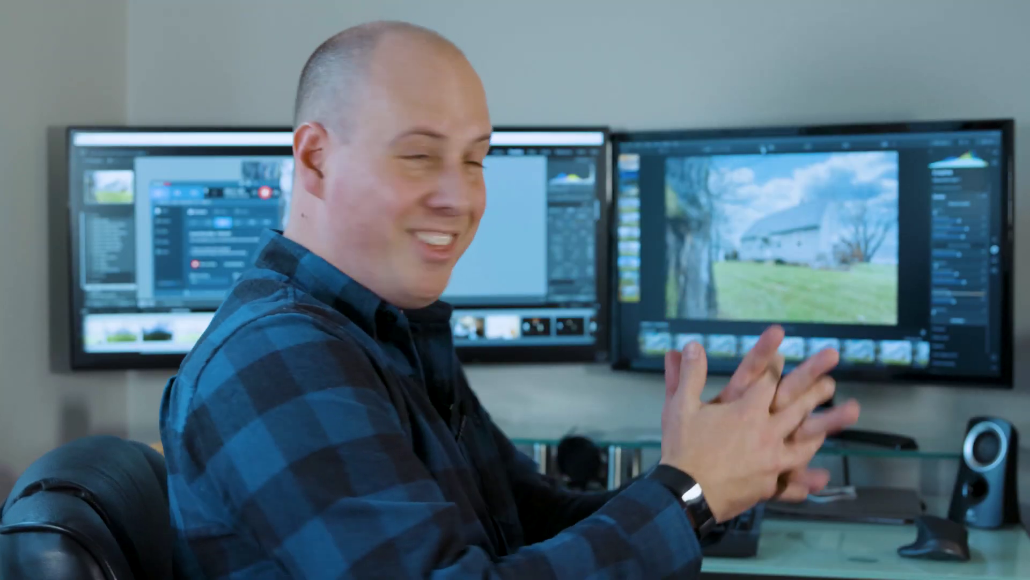